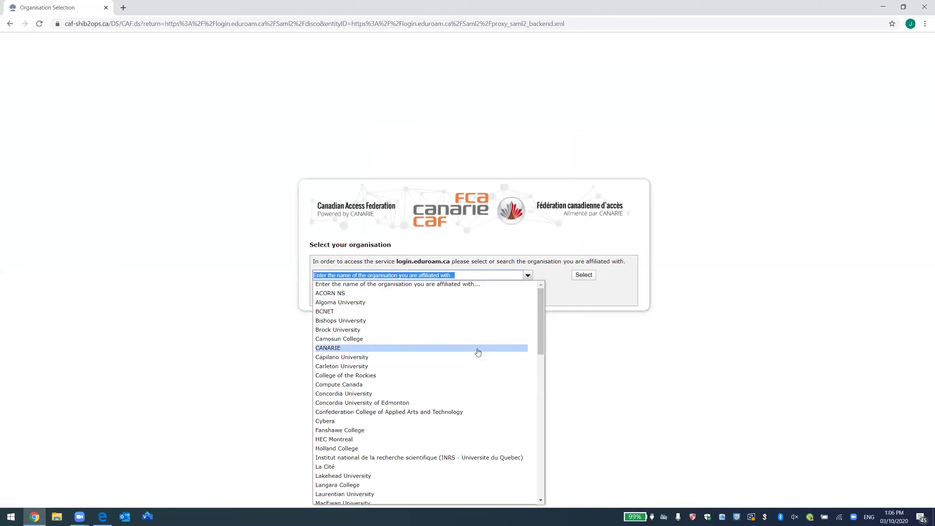
Sign in through the CANARIE gateway, then look over the Admin and CERT menus.
click(477, 348)
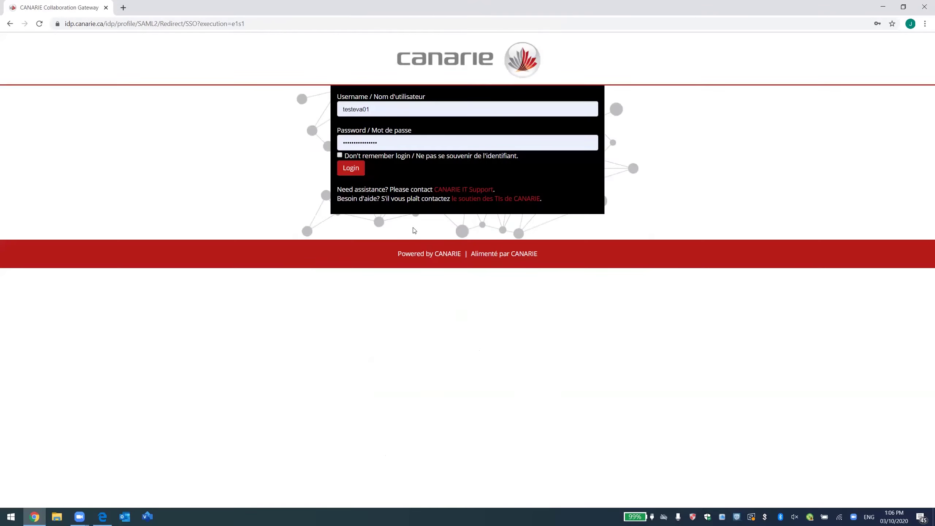
click(356, 172)
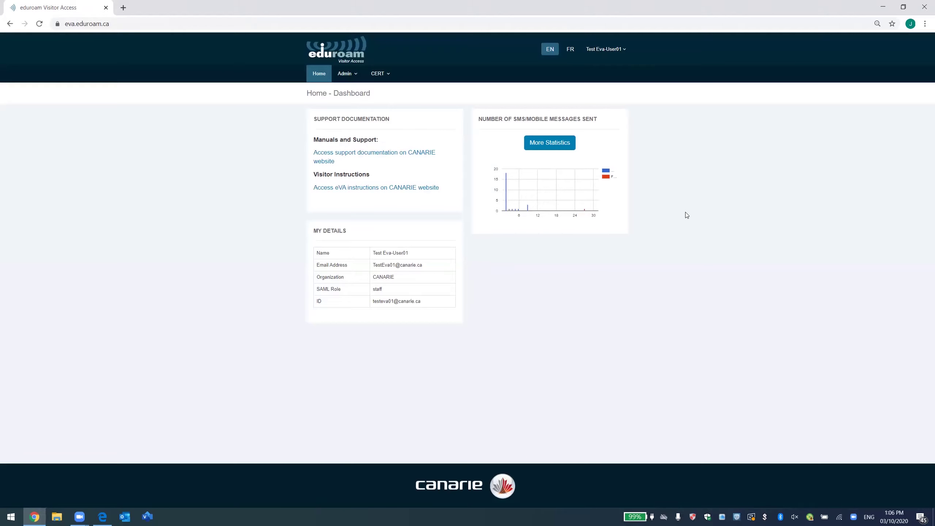
click(343, 78)
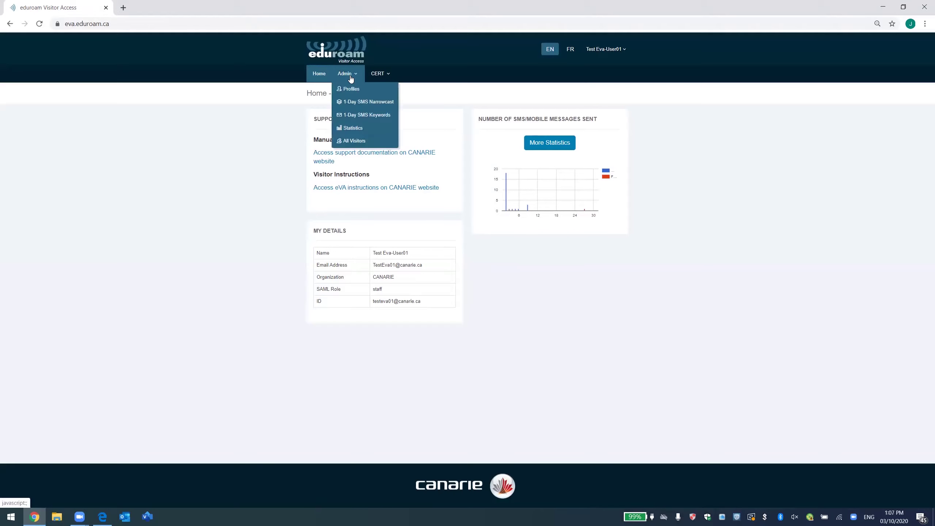
click(373, 75)
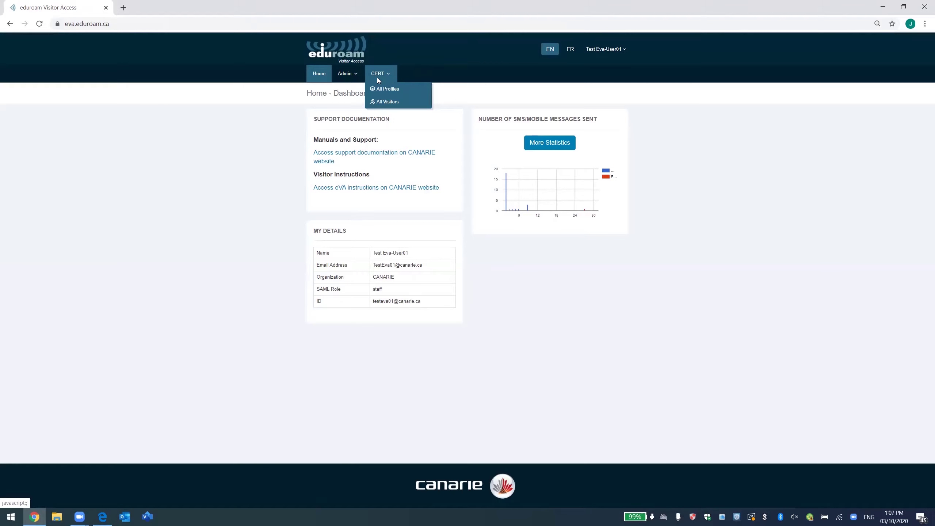
click(662, 118)
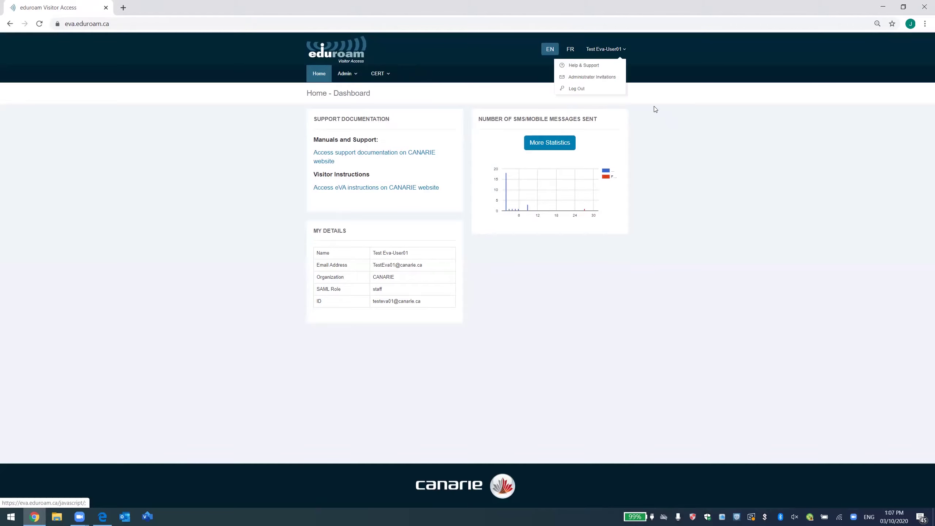
Start a new administrator invitation and enter the invitee's e-mail address.
click(603, 81)
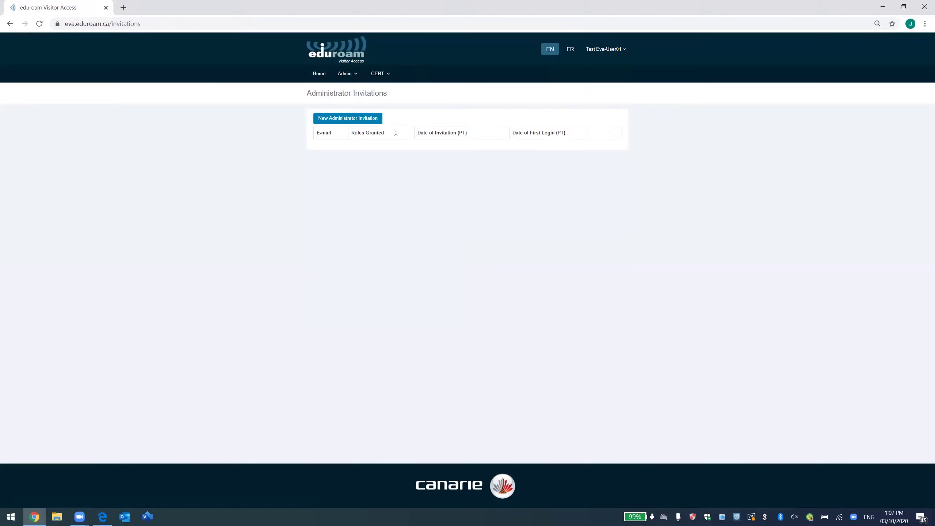
click(364, 118)
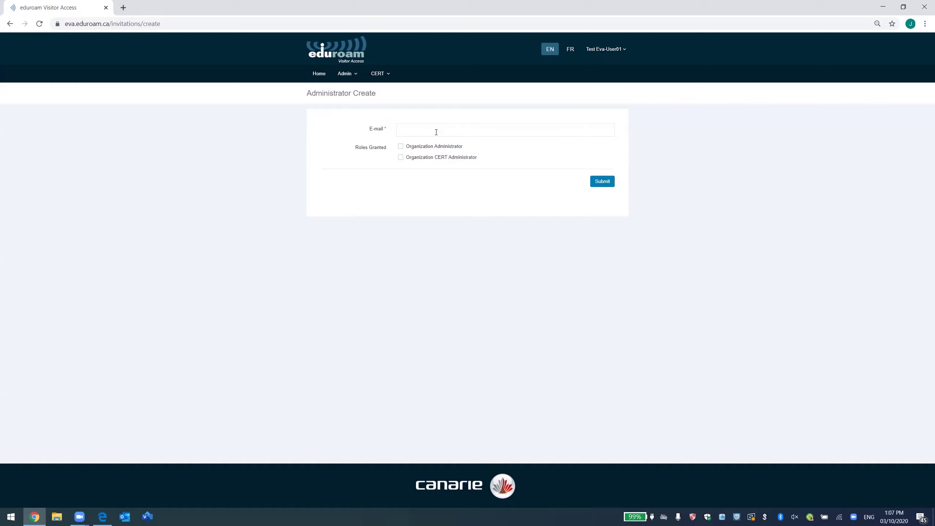
click(436, 131)
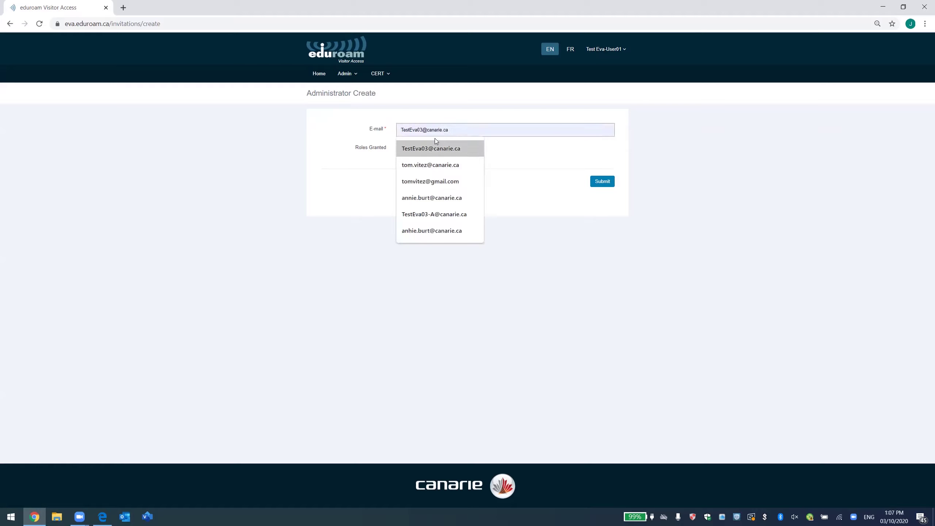
click(438, 212)
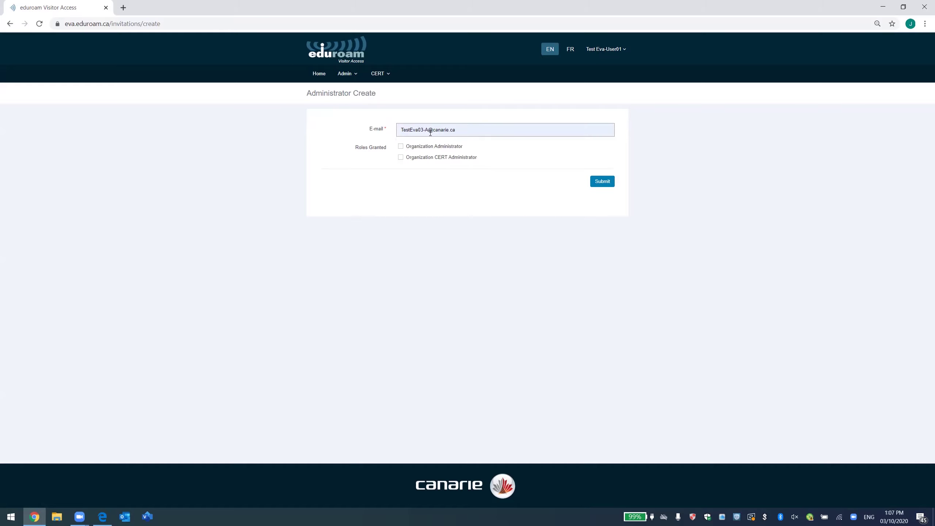
key(BackSpace)
key(BackSpace)
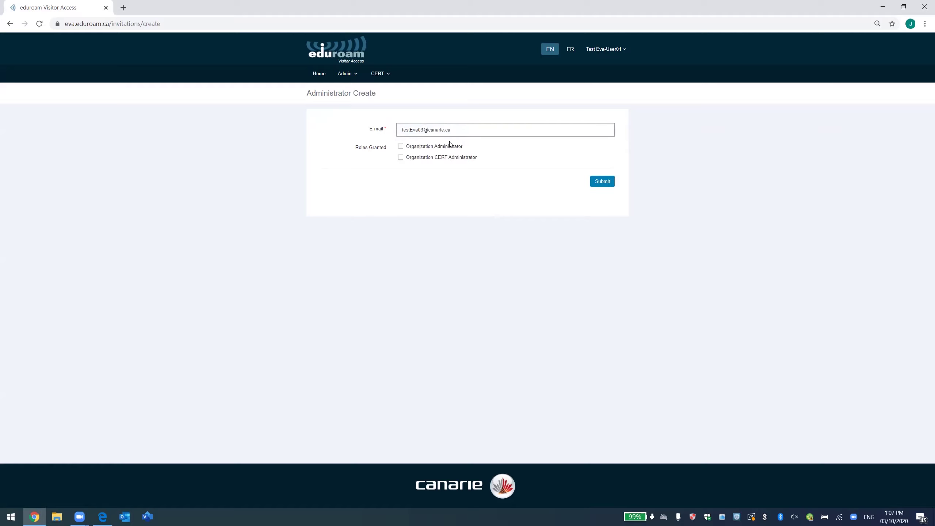
Grant the Organization Administrator and Organization CERT Administrator roles and send the invitation.
click(418, 151)
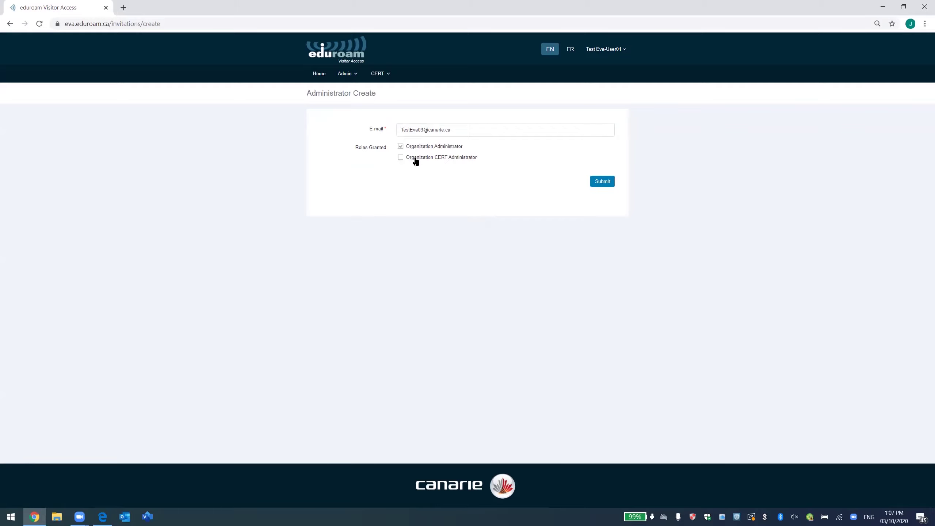
click(409, 160)
click(379, 73)
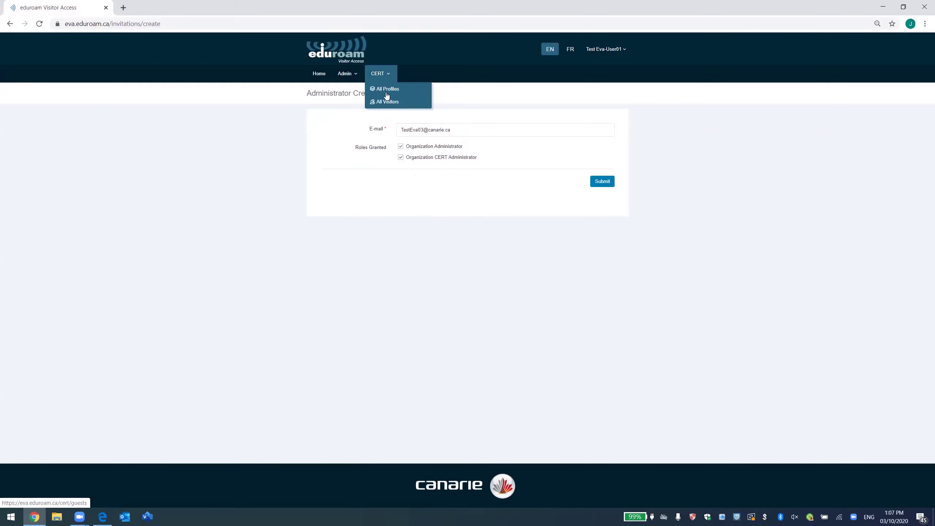
click(401, 115)
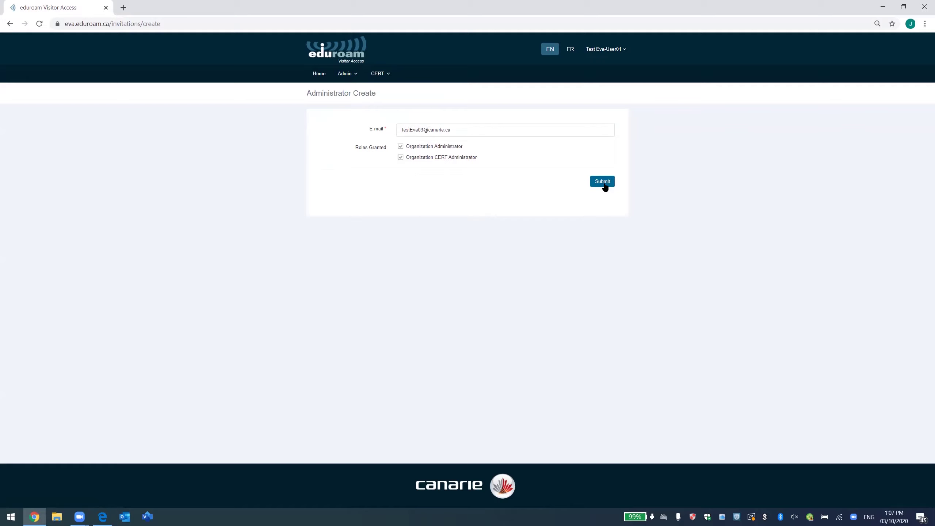
click(603, 184)
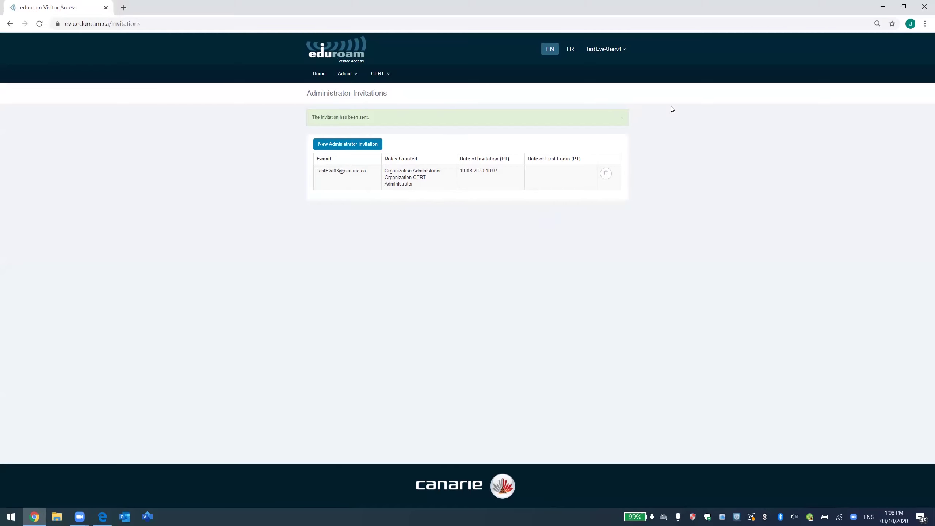
From Admin > Profiles, open a blank Create Profile form for an individual profile.
click(346, 76)
click(351, 80)
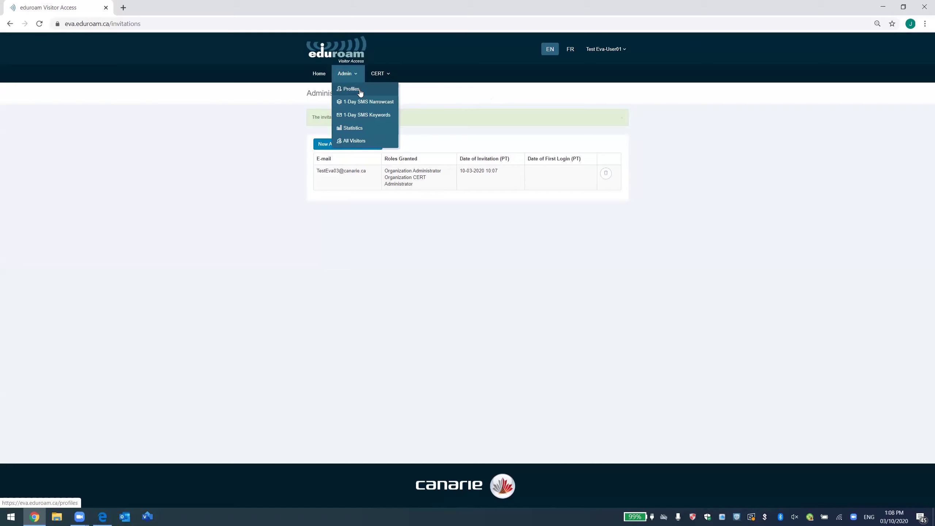
click(360, 92)
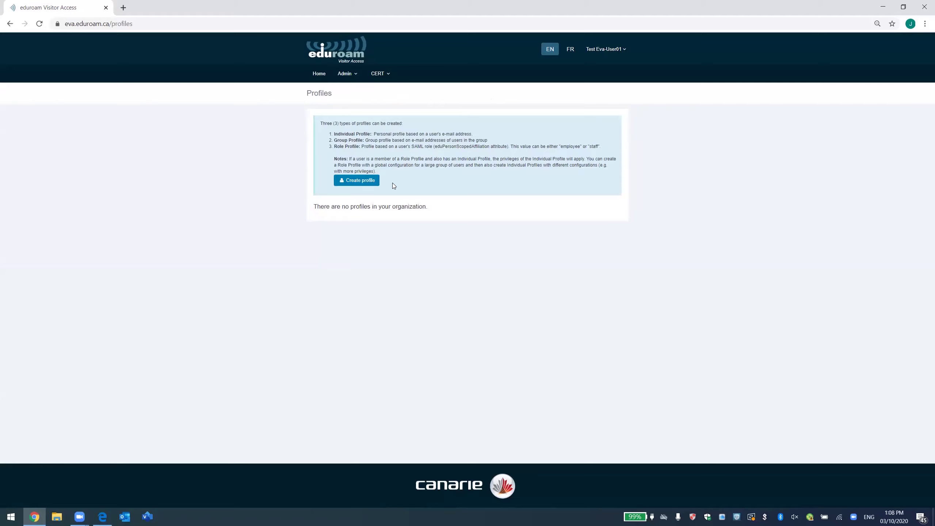
click(369, 184)
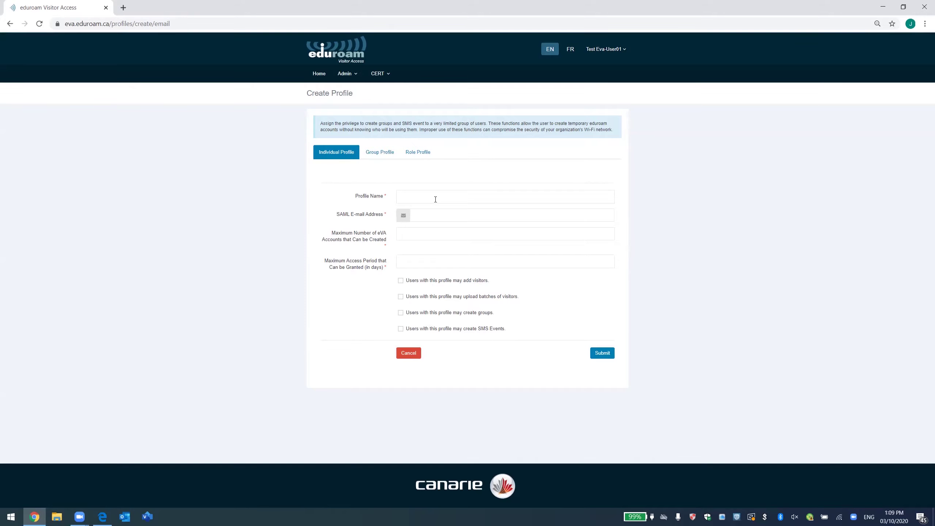
Enter the profile name and SAML e-mail, with 100 maximum accounts and 90-day access.
click(447, 197)
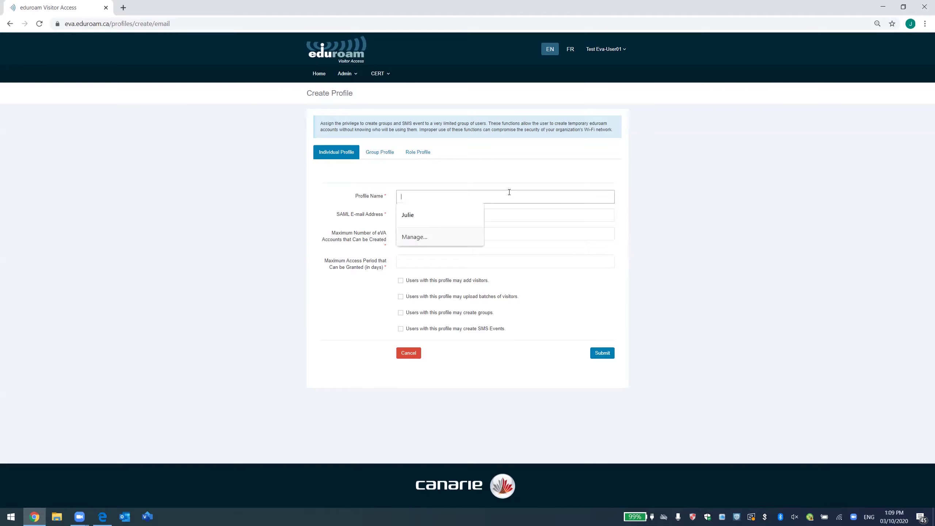
click(408, 215)
click(464, 214)
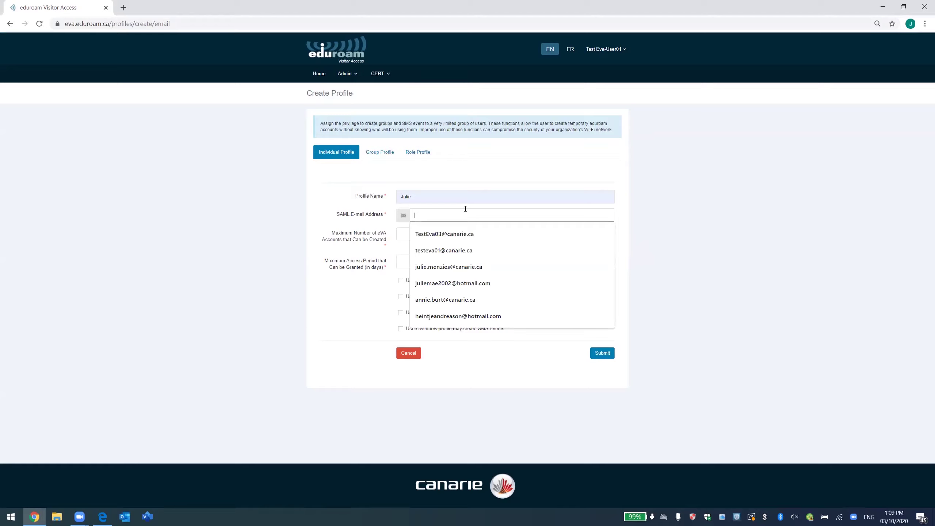
click(468, 253)
click(428, 236)
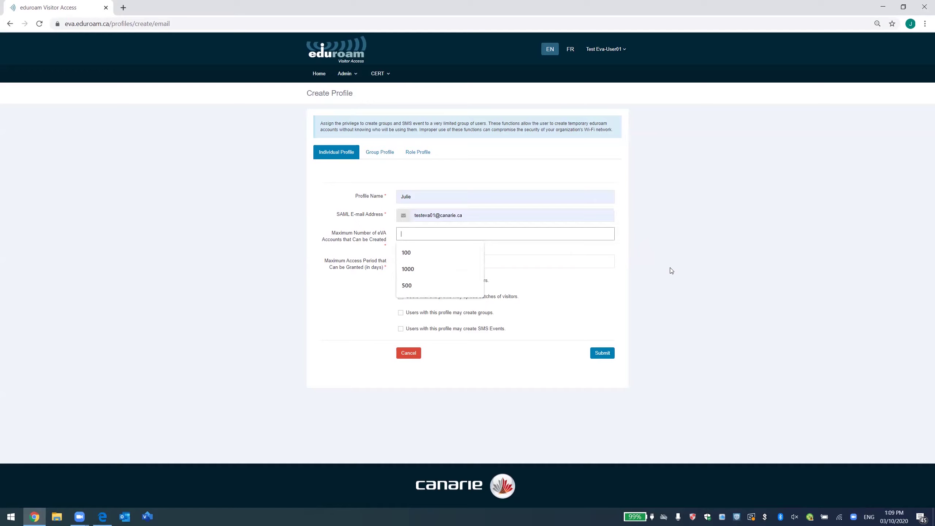
text(100)
click(553, 263)
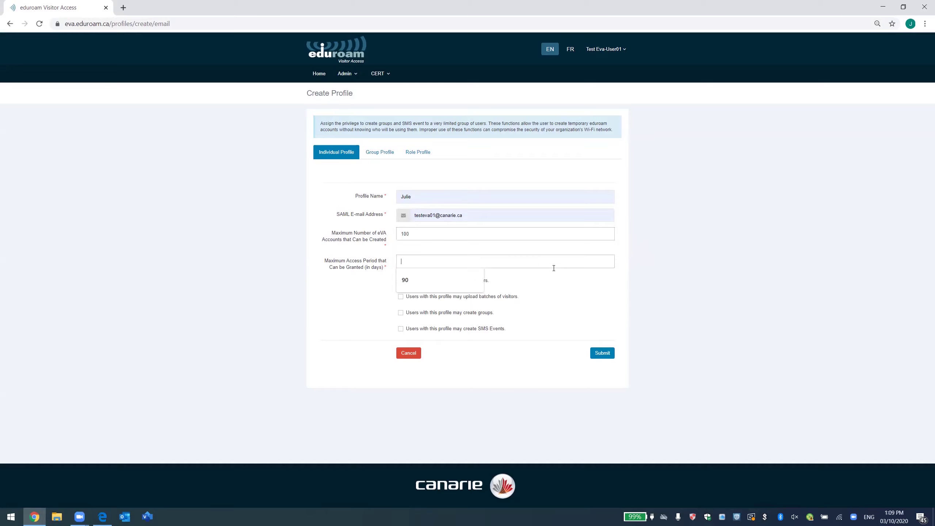
click(446, 279)
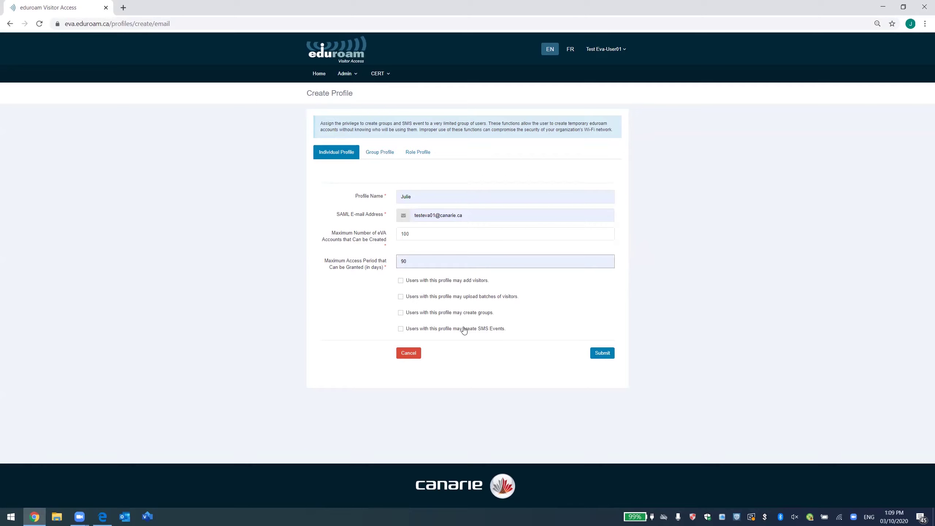
Allow adding visitors, batch uploads, groups and SMS Events, then save the profile.
click(400, 282)
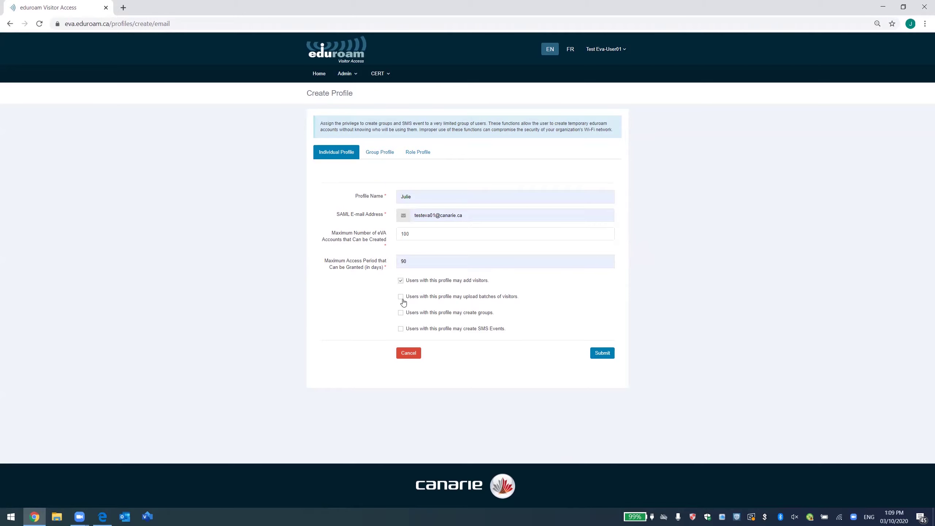
click(401, 297)
click(405, 314)
click(400, 329)
click(603, 353)
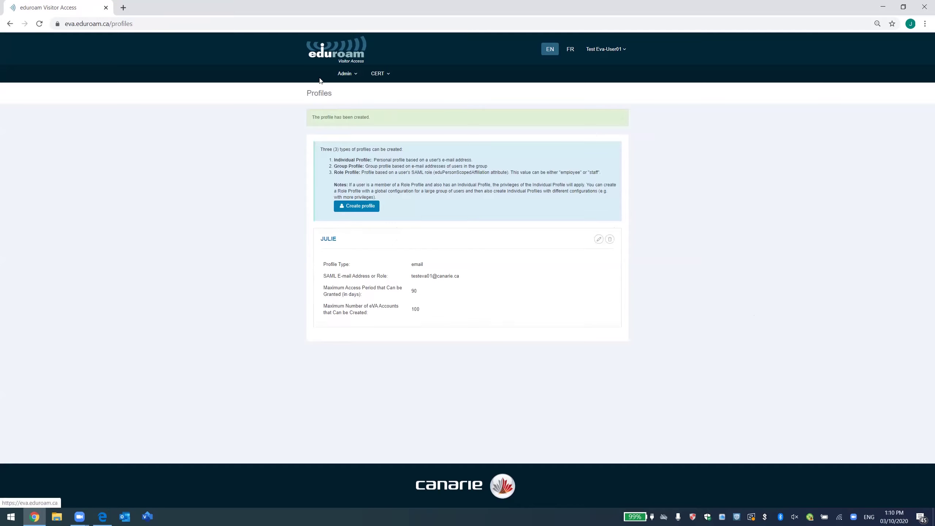
Return to the Home dashboard and log out of the eVA portal.
click(319, 74)
click(348, 74)
click(380, 73)
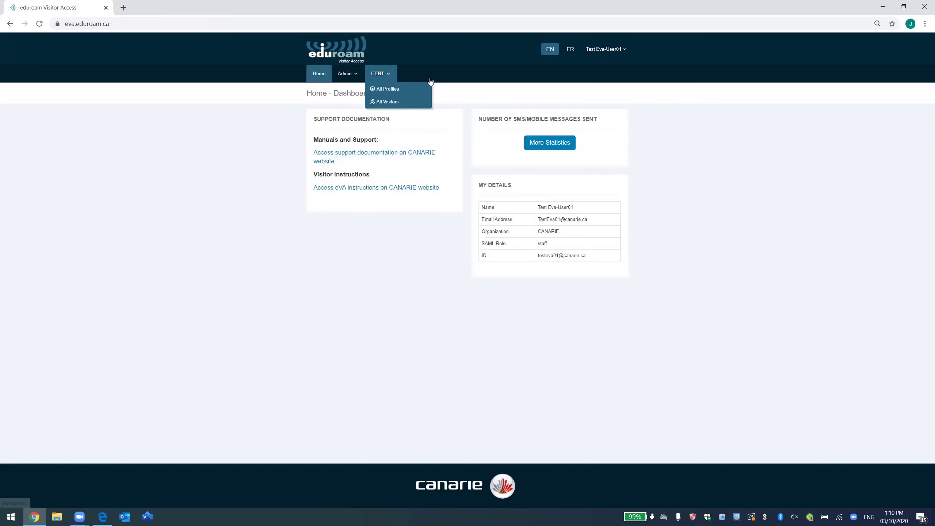
click(699, 119)
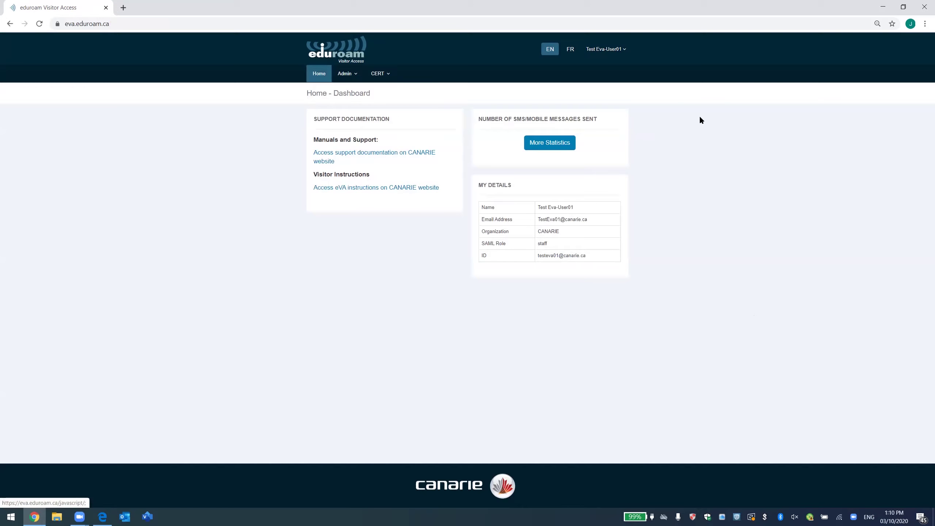
click(606, 49)
click(591, 91)
Sign back in with CANARIE as the organisation and view the personal eVA options.
click(385, 262)
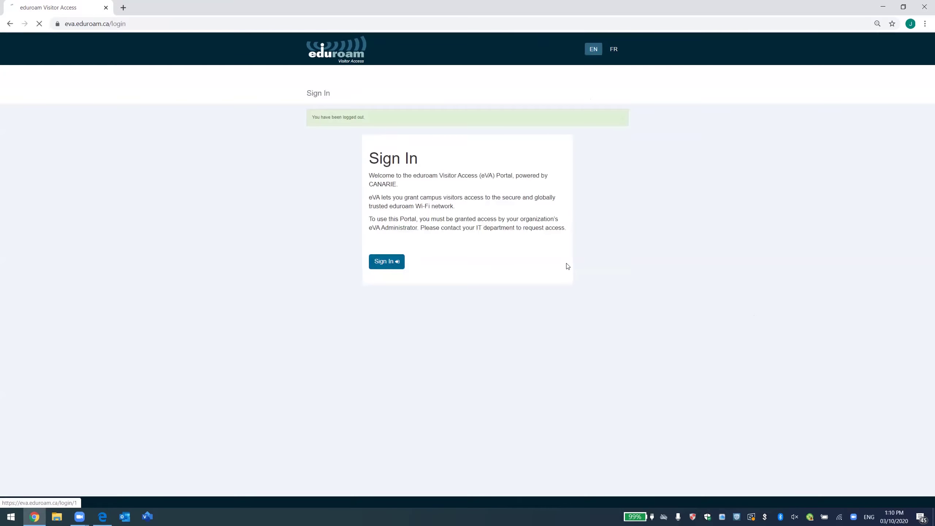
click(526, 276)
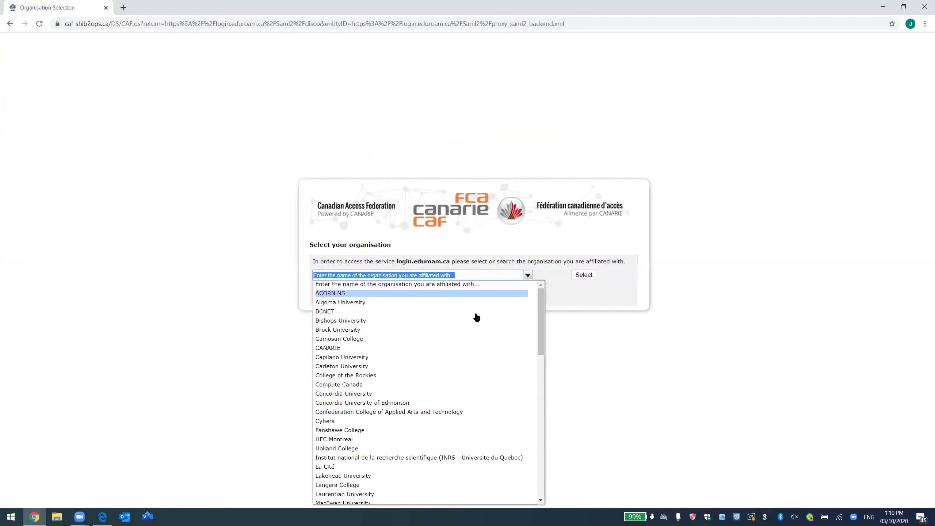
click(401, 348)
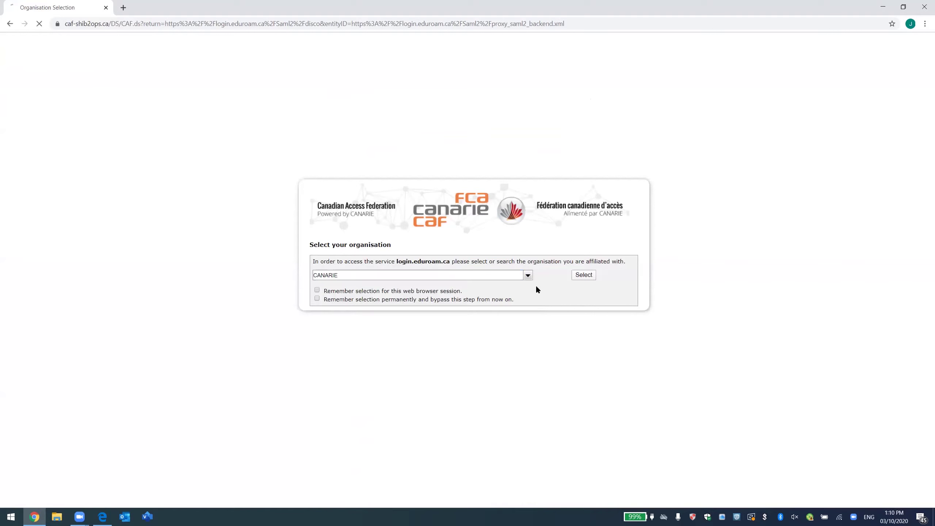
click(583, 276)
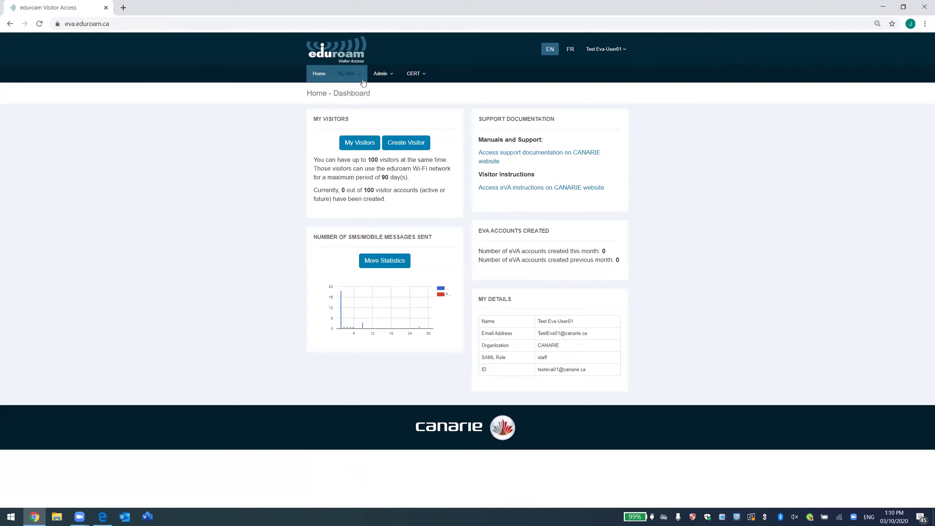
click(354, 74)
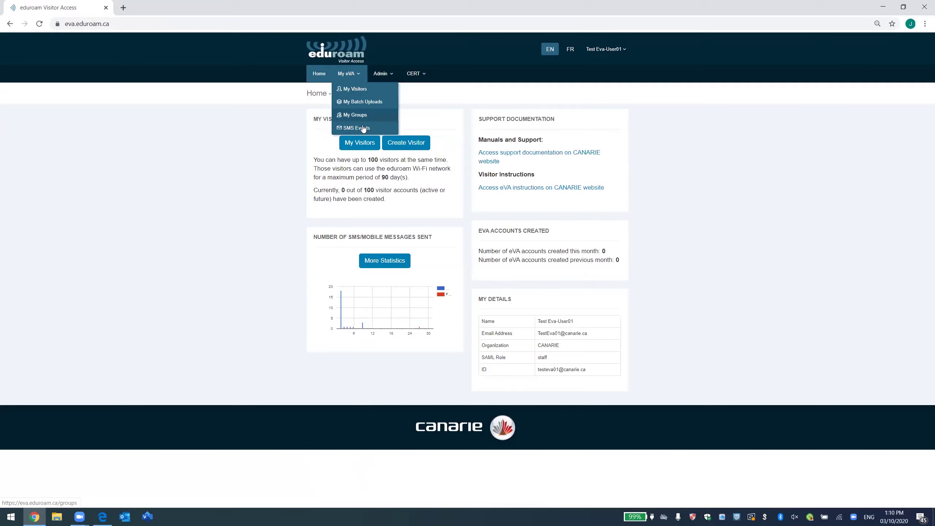
Go to Admin > Profiles, start a new profile and switch to the Group Profile form.
click(410, 108)
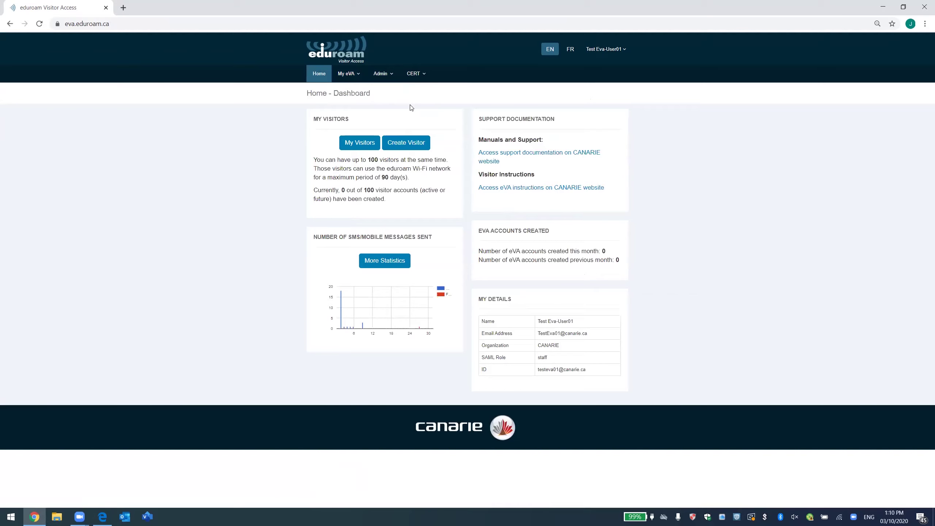
click(381, 74)
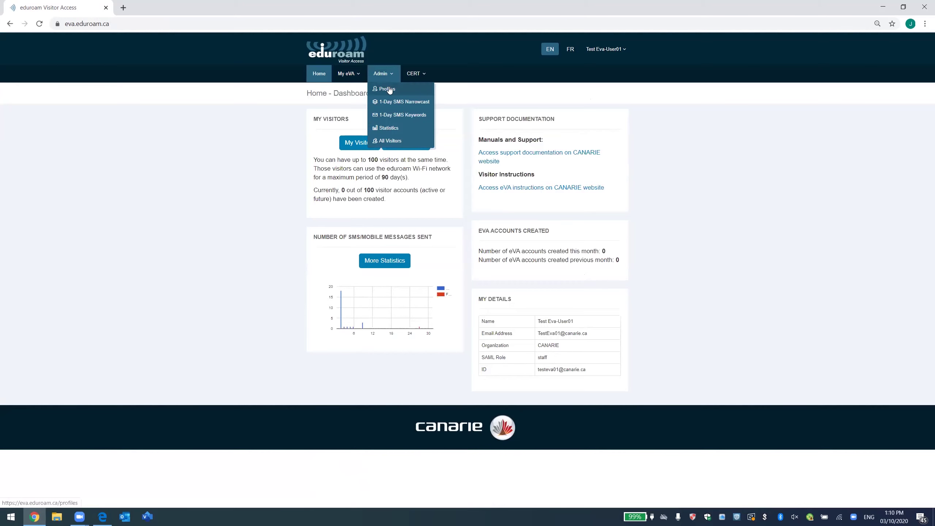
click(389, 89)
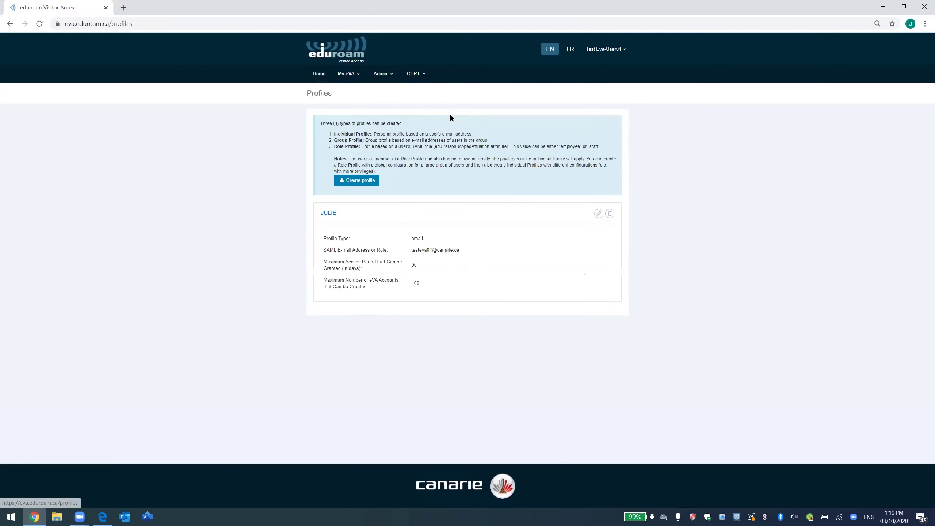
click(354, 183)
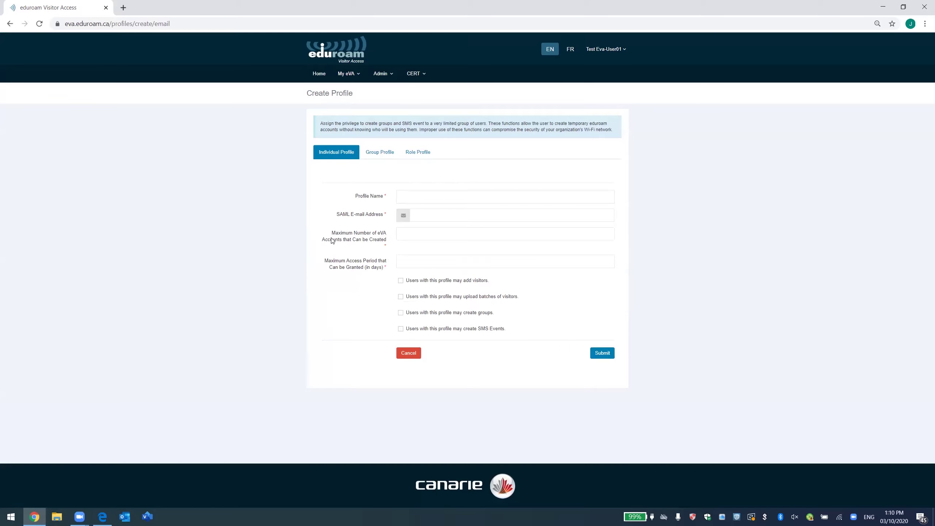
click(381, 155)
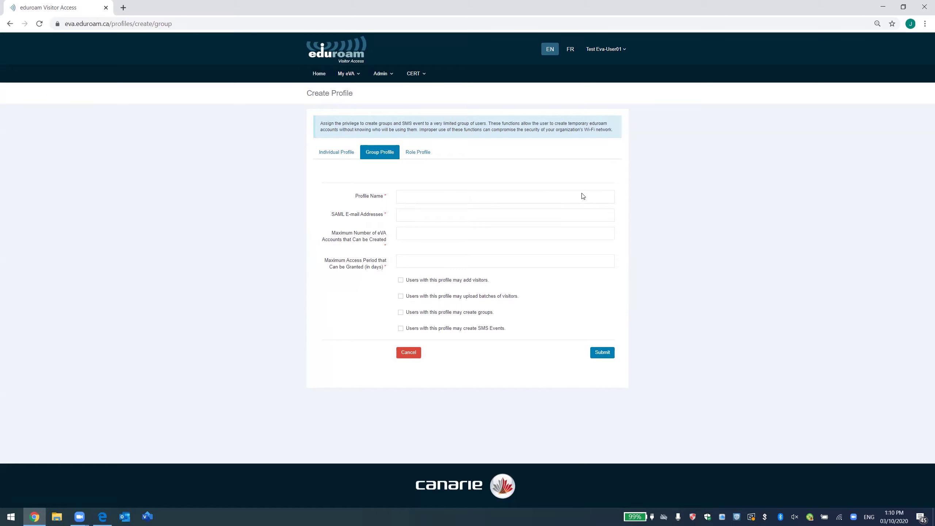
Enter 'IT help desk' and a member e-mail address in the group form, then cancel the draft.
click(442, 198)
text(IT help desk)
key(Return)
text(email)
click(414, 245)
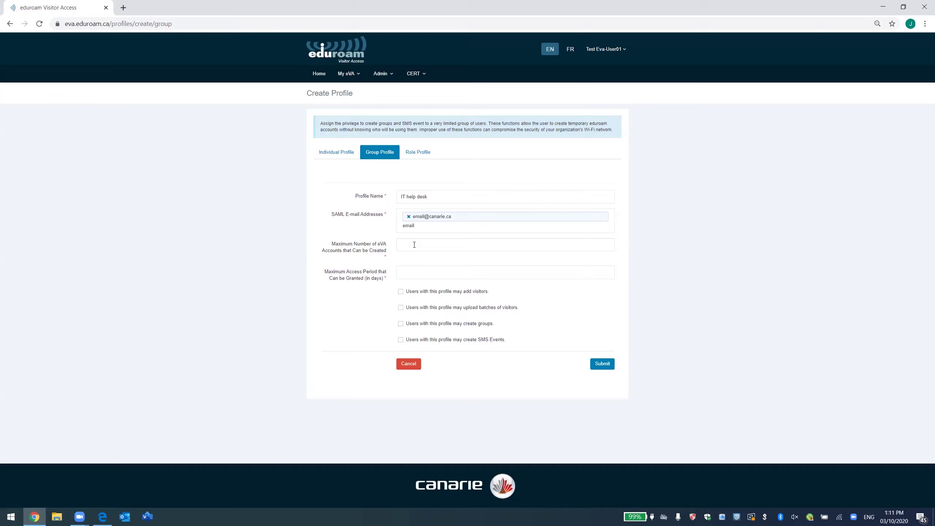
click(411, 275)
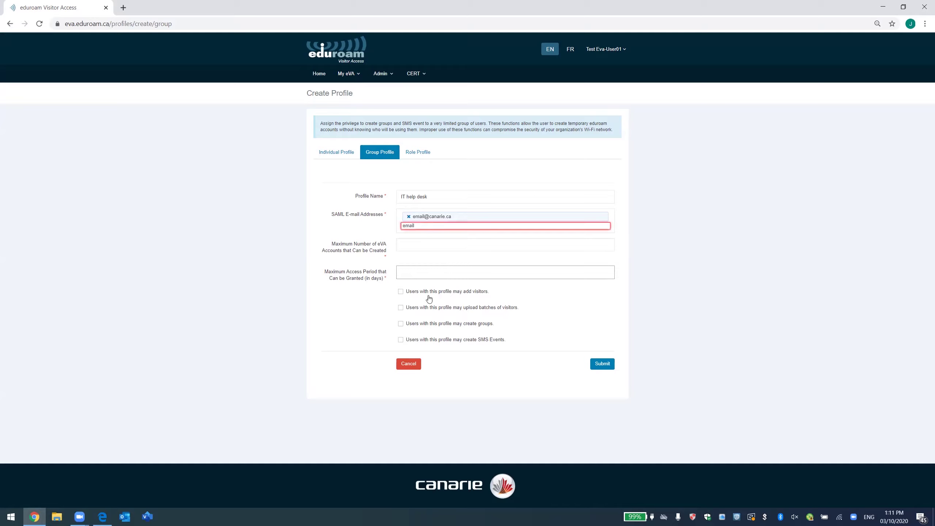
click(409, 365)
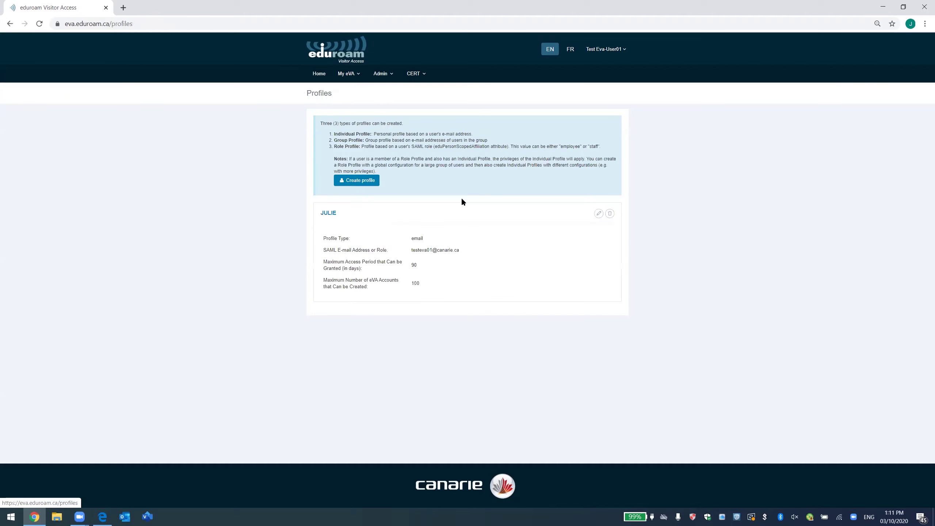
Start a Role Profile named All Staff with the SAML role set to Staff.
click(363, 181)
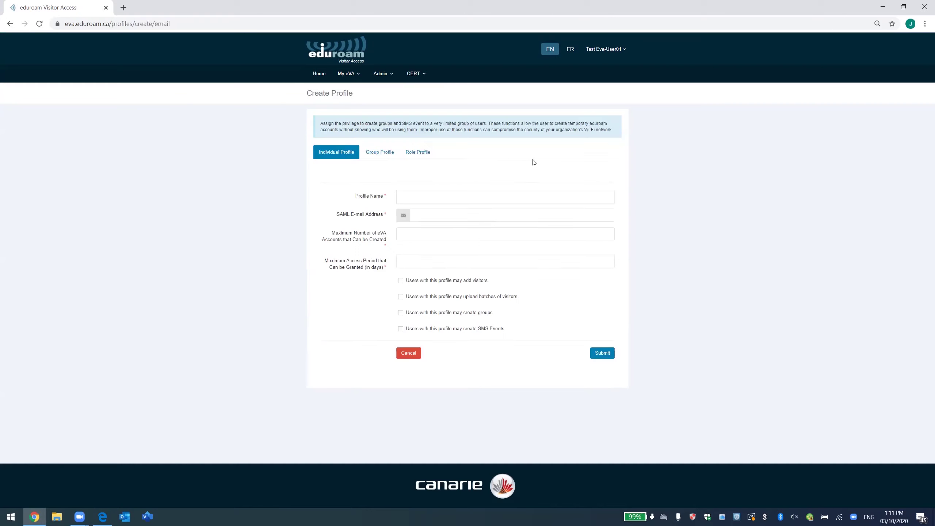
click(424, 155)
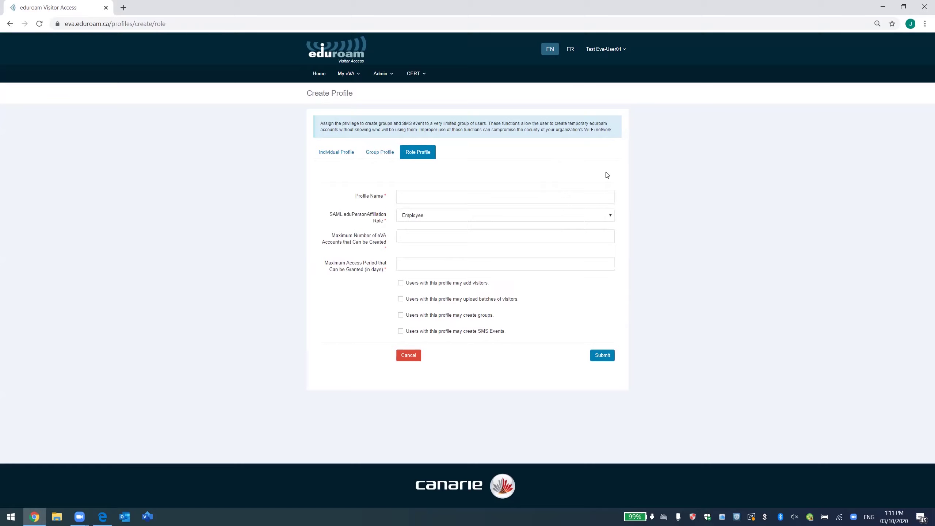
click(460, 192)
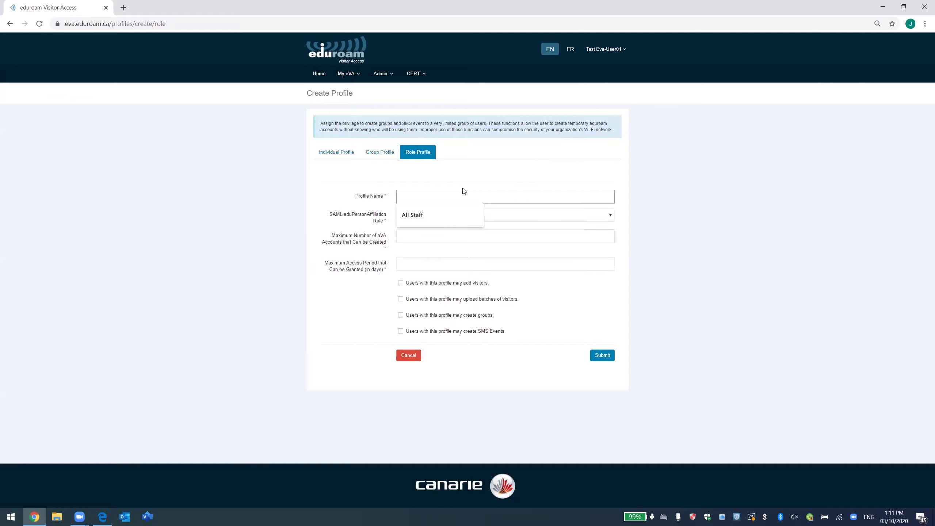
click(442, 217)
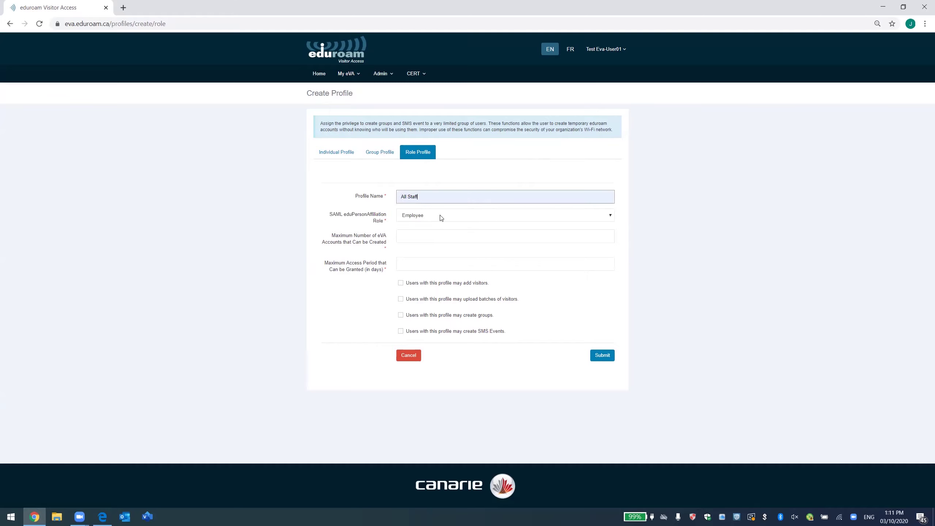
click(441, 217)
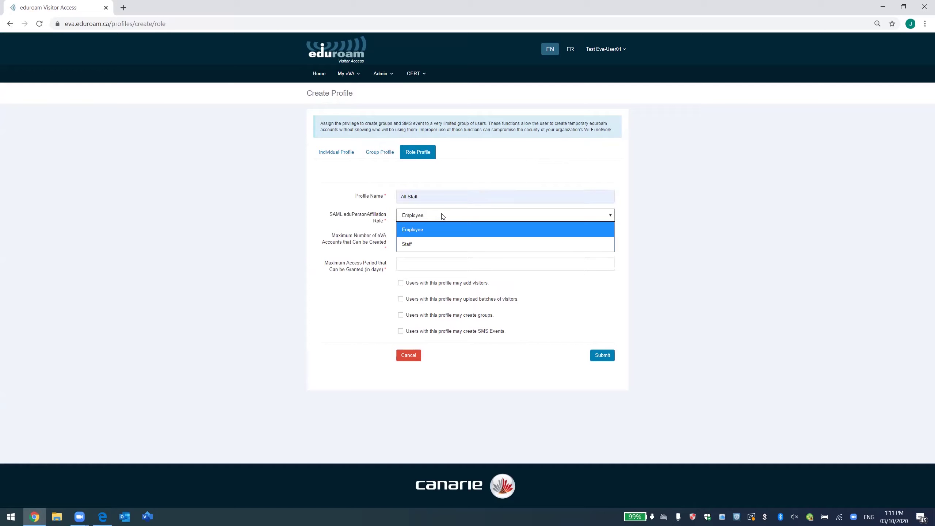
click(430, 243)
Set 3 maximum accounts and 30-day access, allow adding visitors, and save the profile.
click(435, 240)
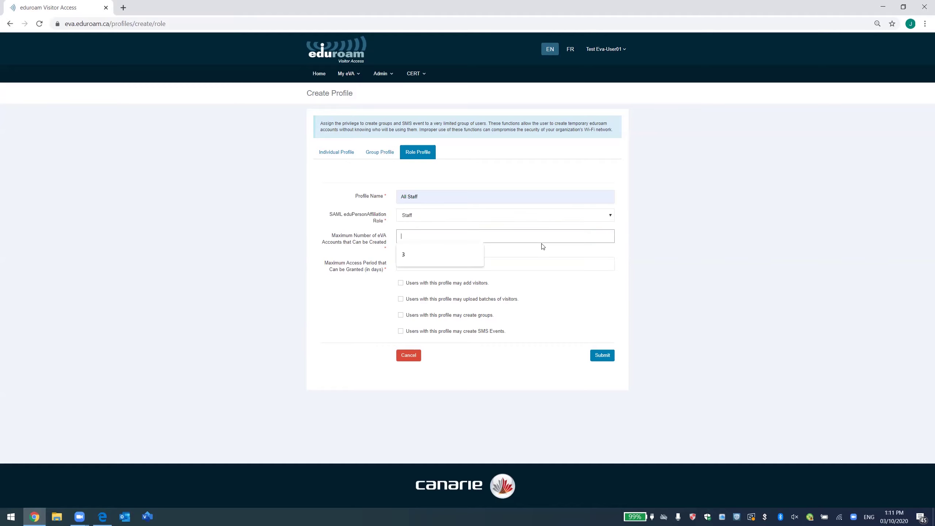
click(421, 257)
click(414, 264)
click(411, 283)
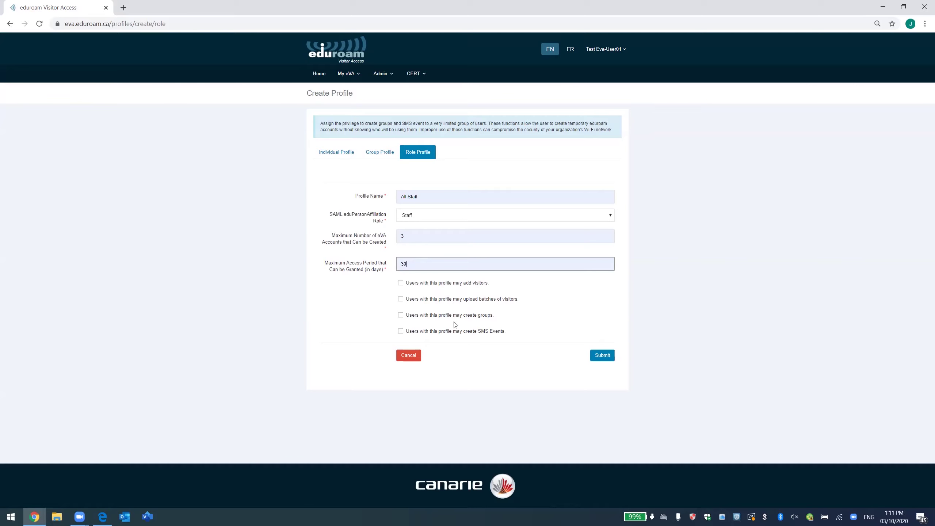
click(444, 285)
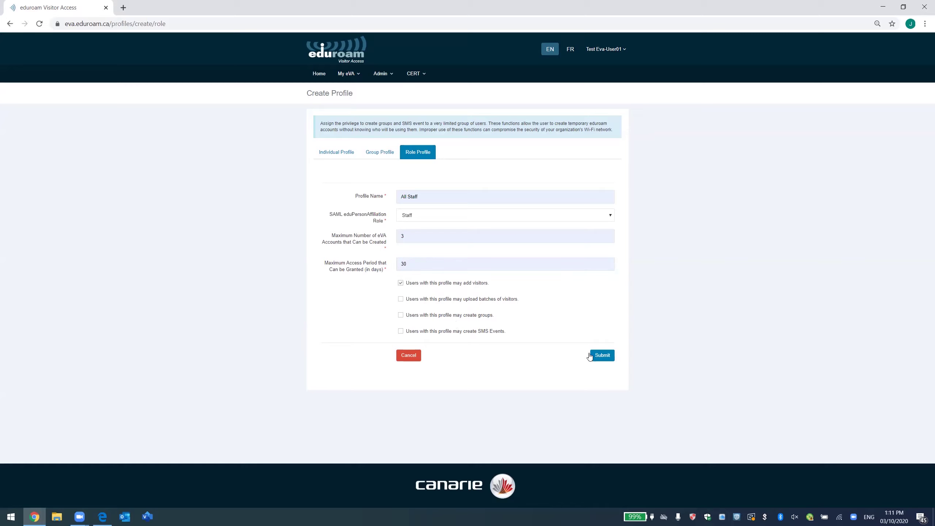
click(600, 359)
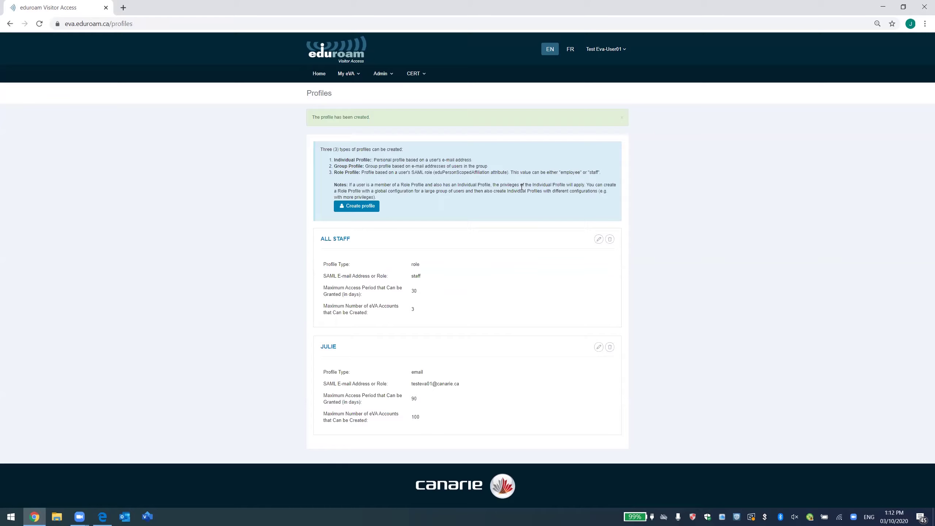
Review the menus, open the empty My Visitors page, and bring up the My eVA sections.
click(349, 73)
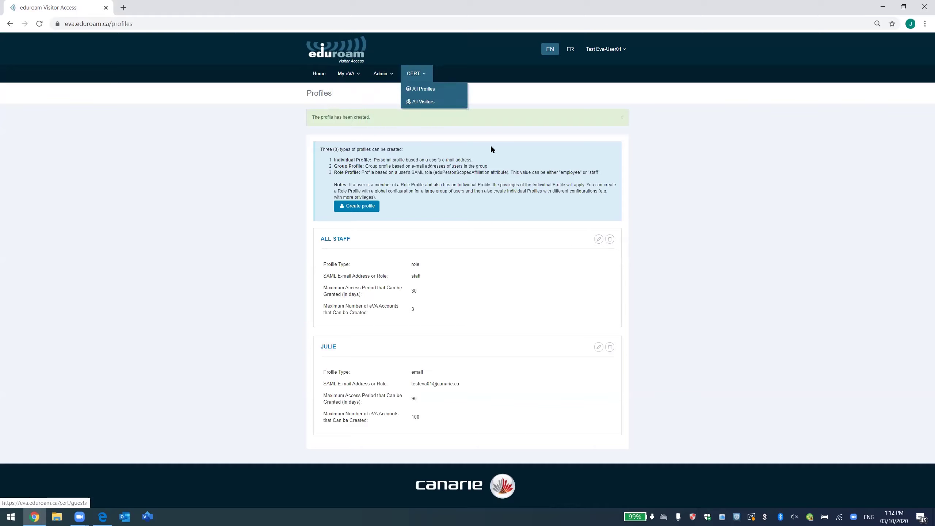
click(319, 73)
mouse_move(346, 78)
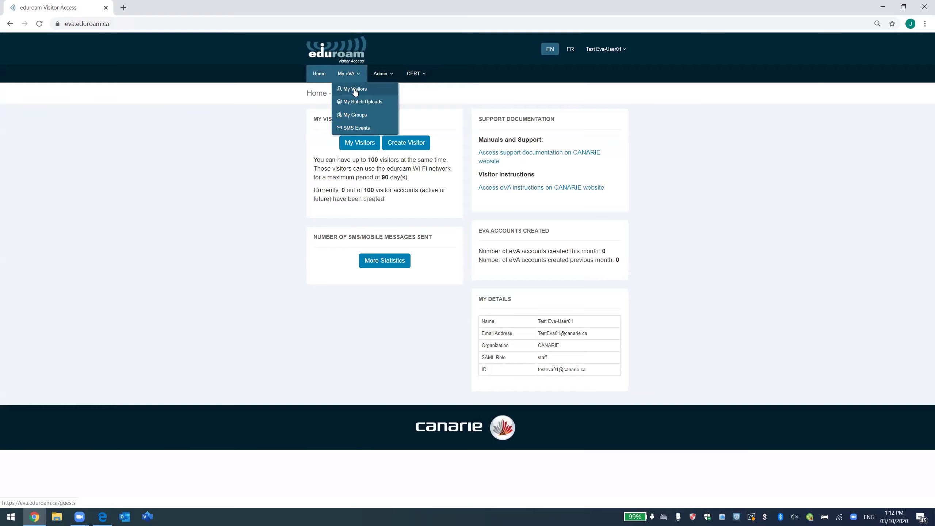
click(355, 89)
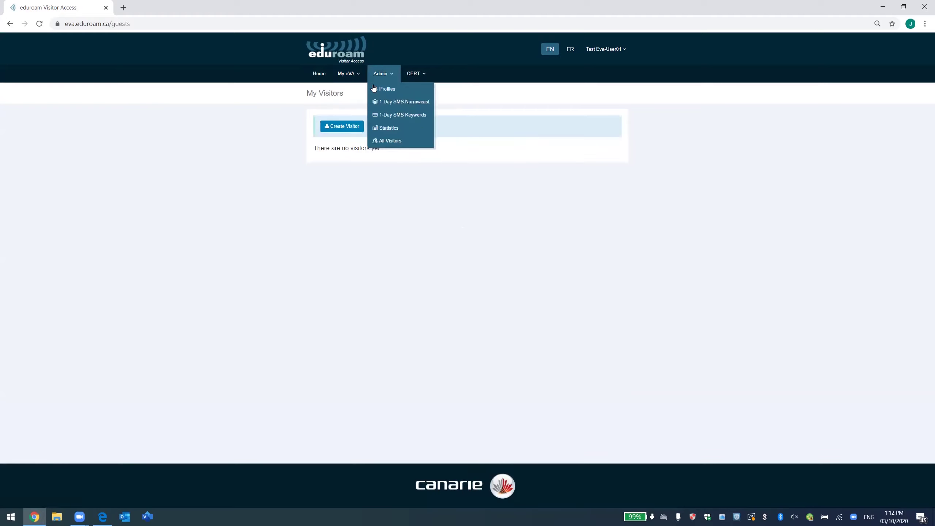
mouse_move(347, 84)
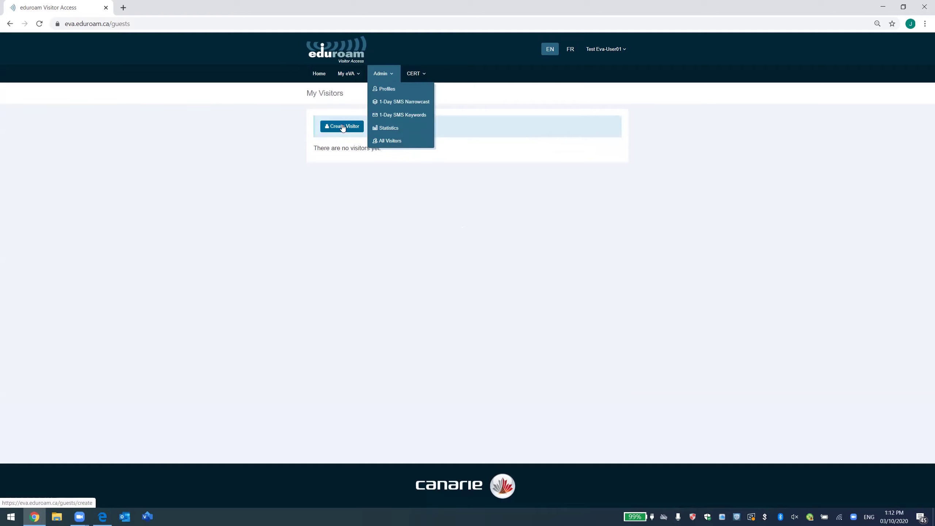
click(348, 78)
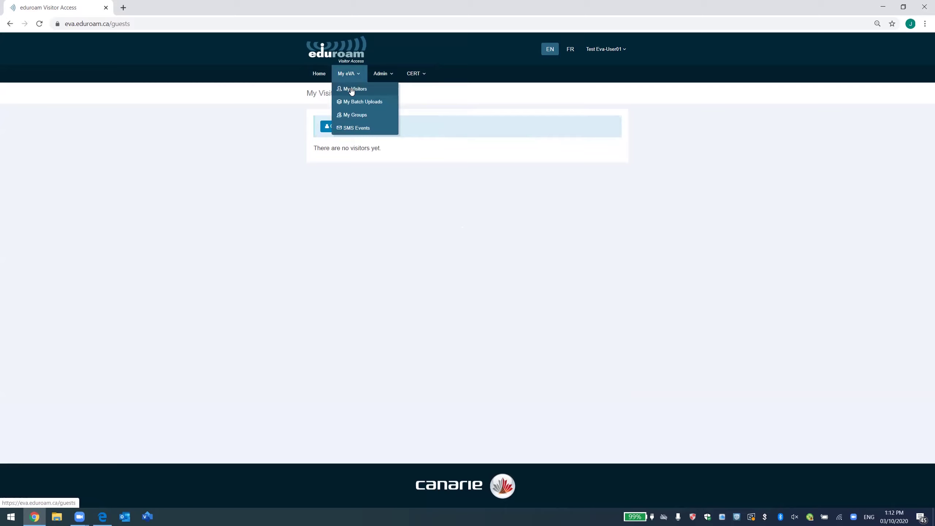
Start a new visitor, autofill the first name, last name and e-mail, keeping English as language.
click(352, 131)
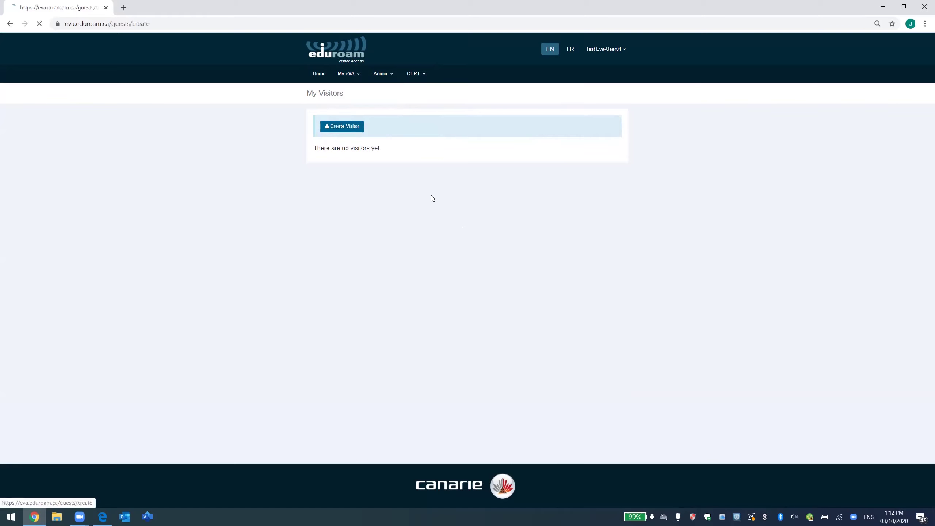
click(413, 165)
click(419, 186)
click(422, 204)
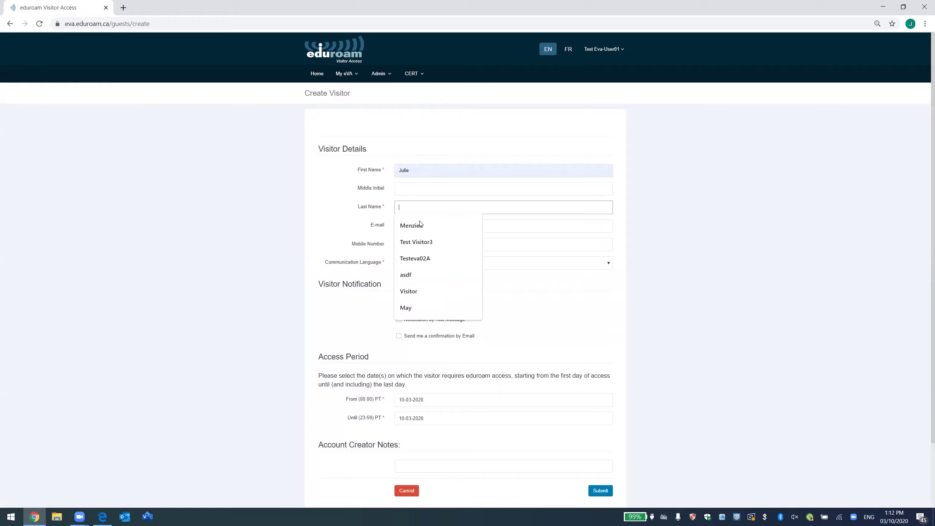
click(466, 240)
click(443, 224)
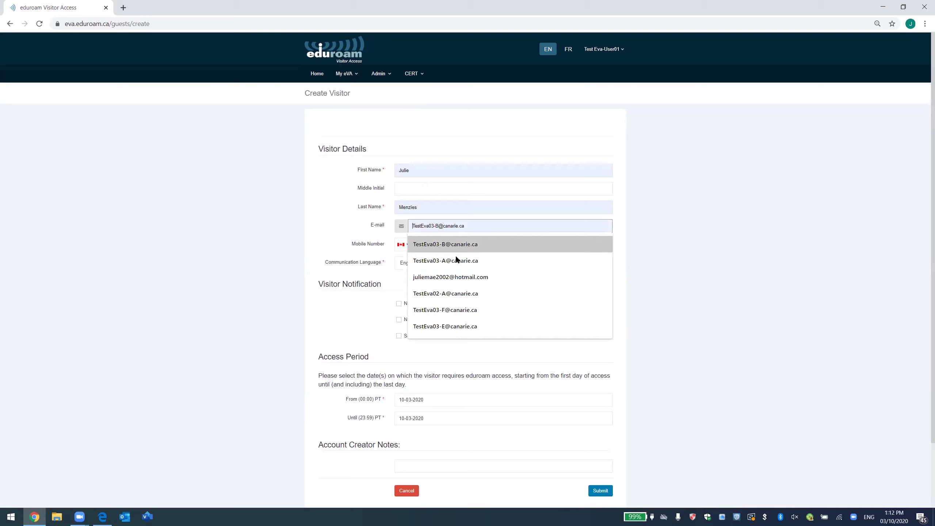
click(450, 294)
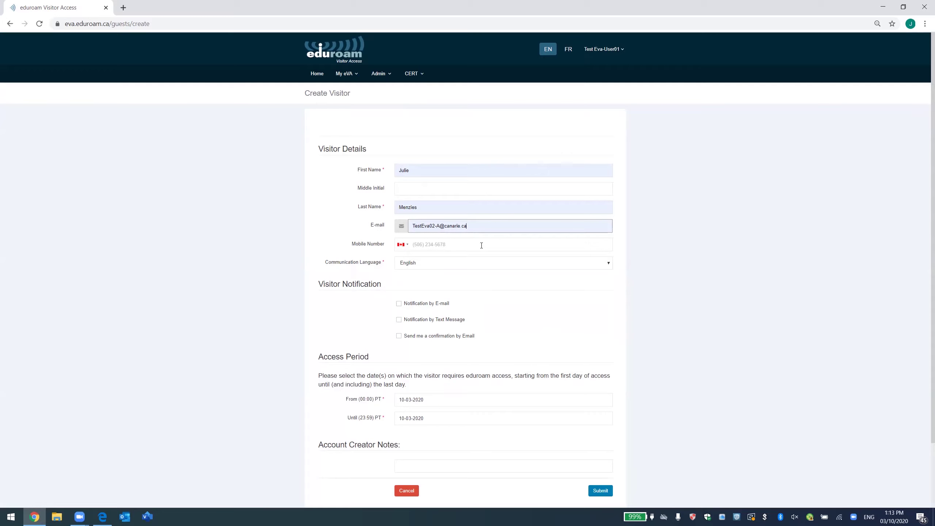
click(437, 265)
click(436, 265)
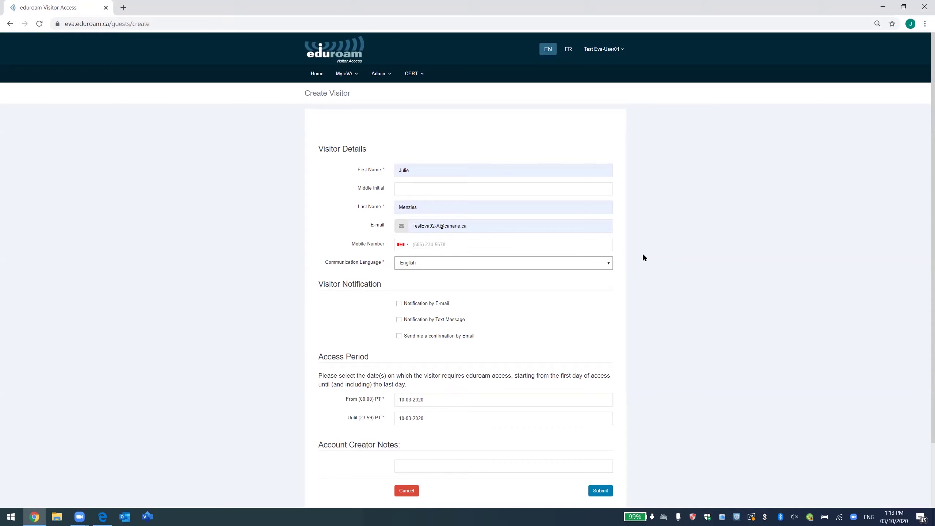
Enable e-mail notification and a confirmation to me, set access 10–11 March 2020, and submit.
click(426, 308)
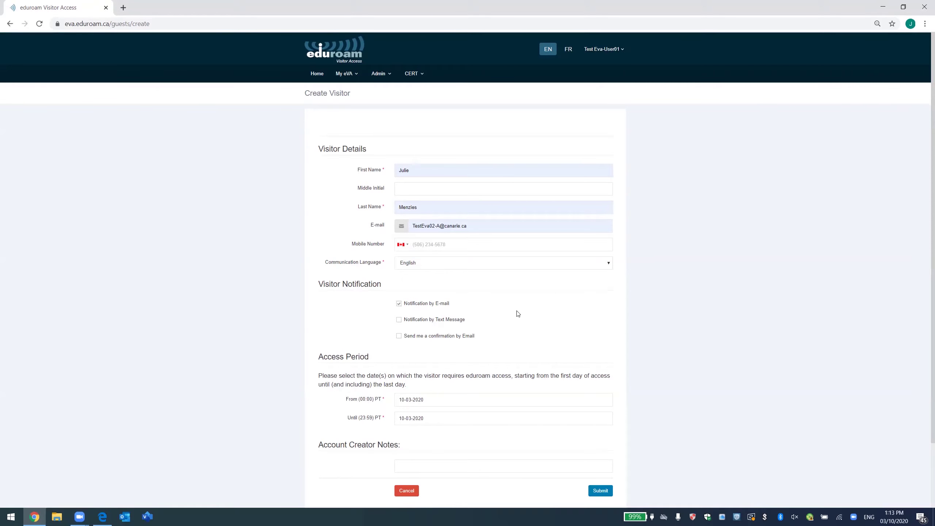
click(441, 339)
click(434, 400)
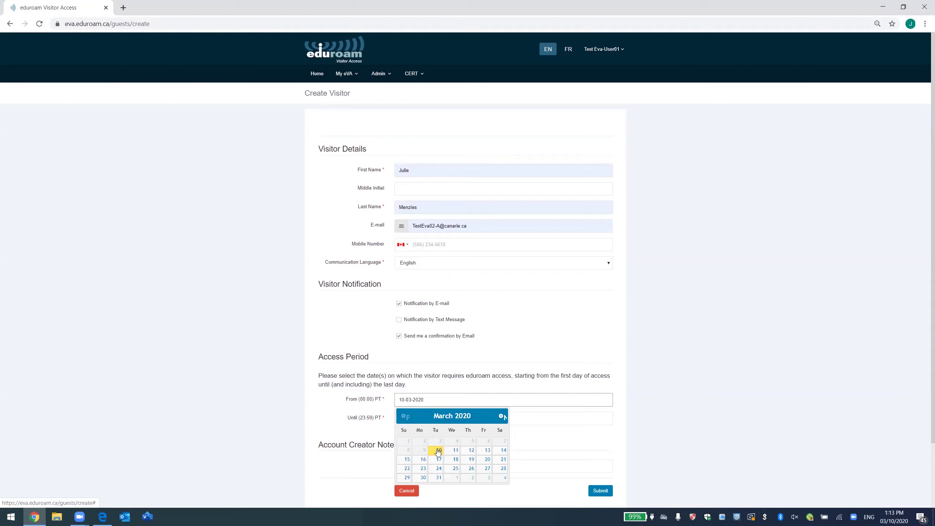
click(438, 452)
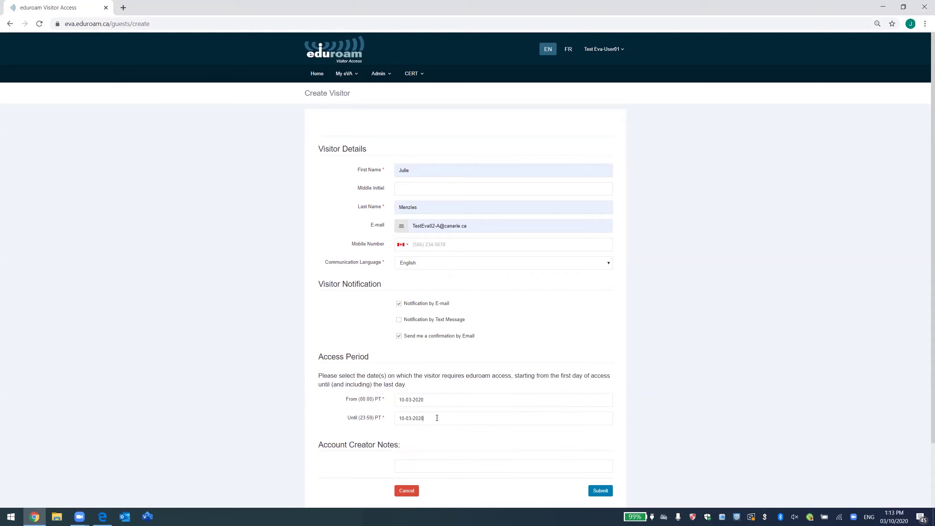
click(433, 418)
click(455, 471)
click(462, 466)
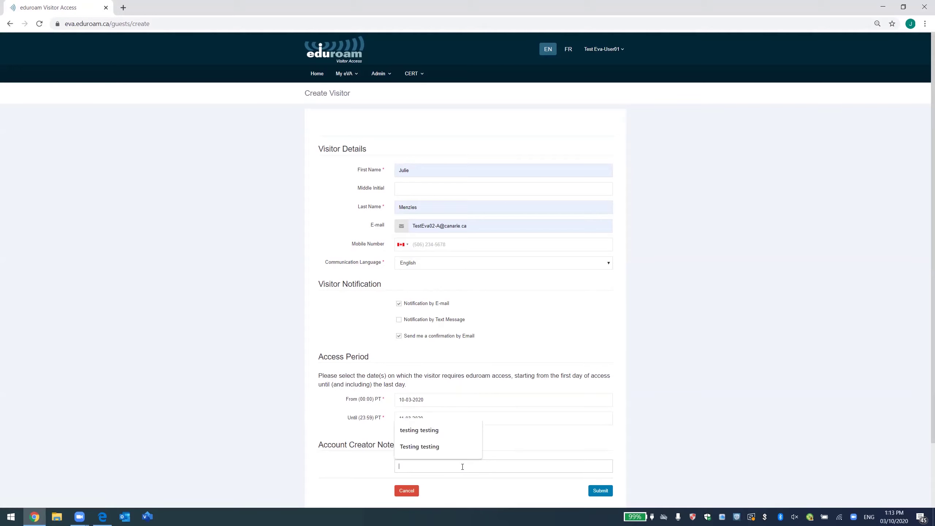
click(529, 418)
click(599, 490)
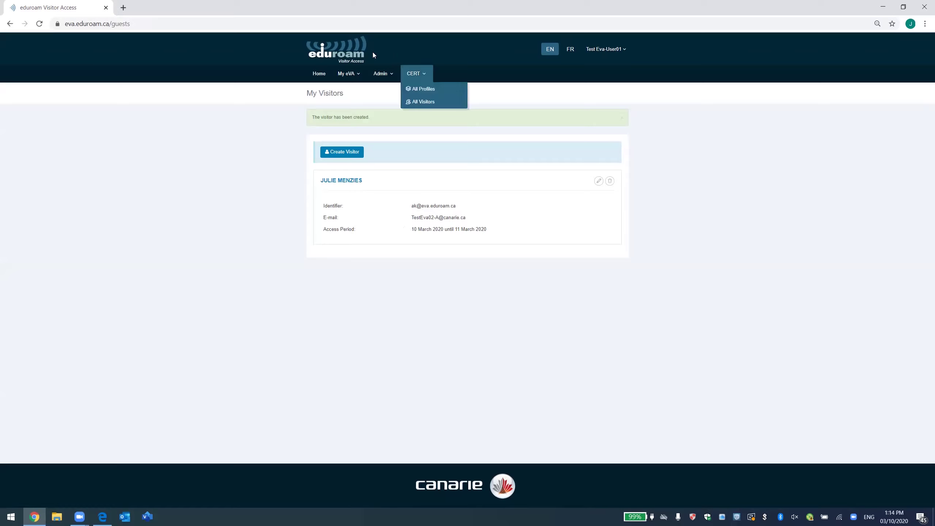
mouse_move(355, 76)
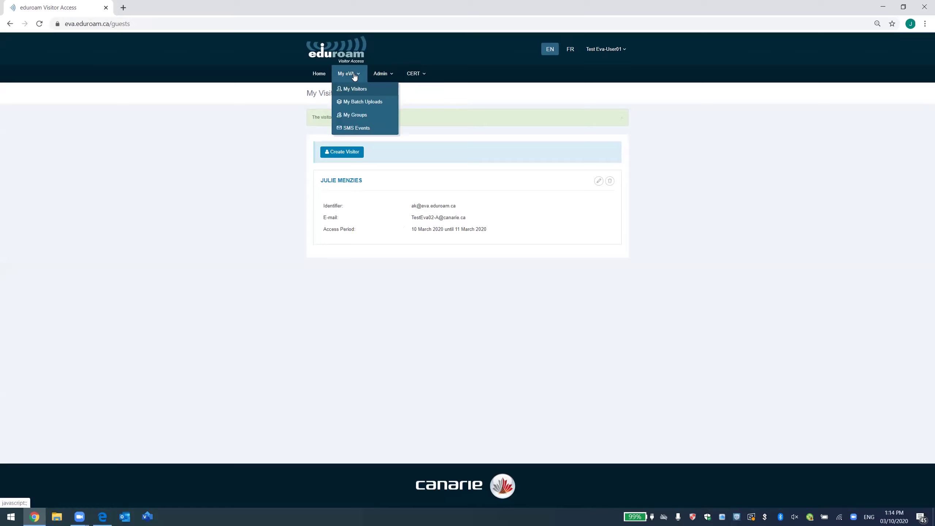
From My Batch Uploads, start a new batch and download the batch-example CSV template.
click(363, 105)
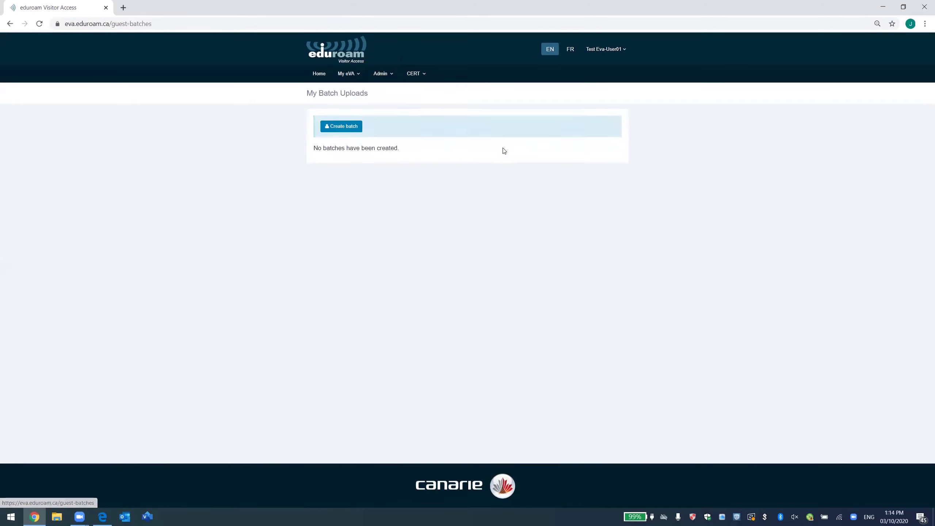
click(350, 127)
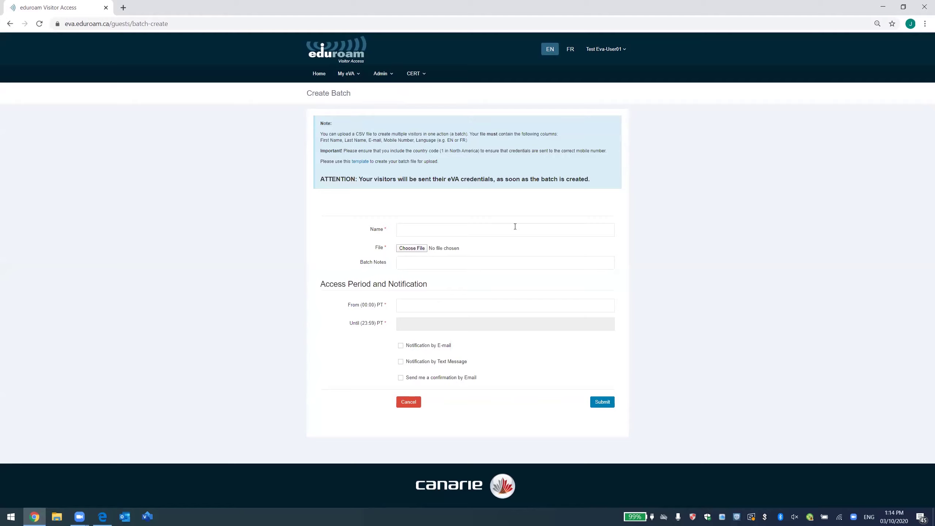
click(364, 165)
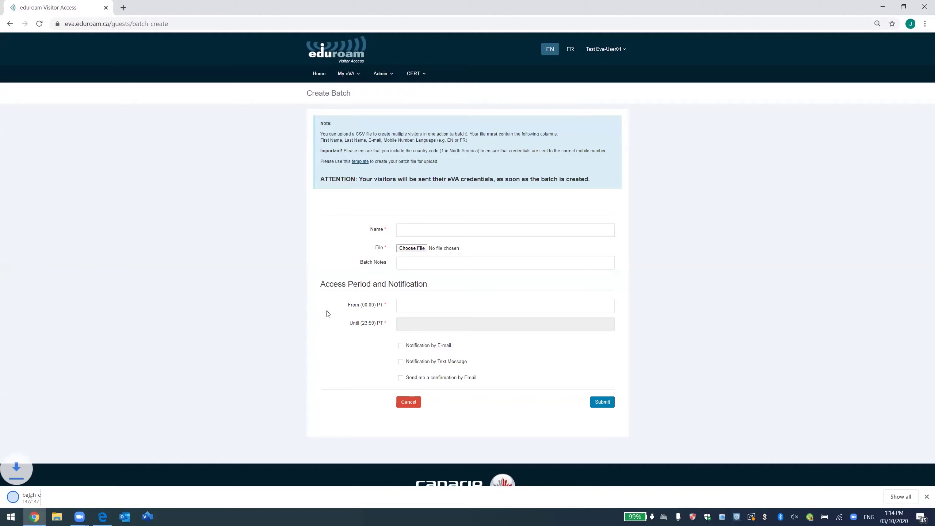
Open batch-example (10).csv in Excel, widen columns A–F, and inspect the FirstName and Lastname headers.
click(62, 496)
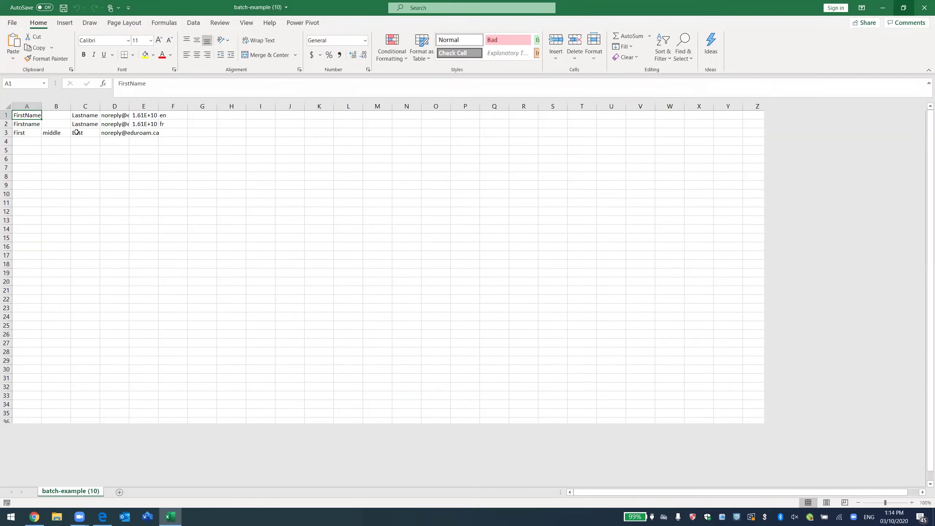
drag(41, 107, 236, 106)
click(193, 196)
click(56, 115)
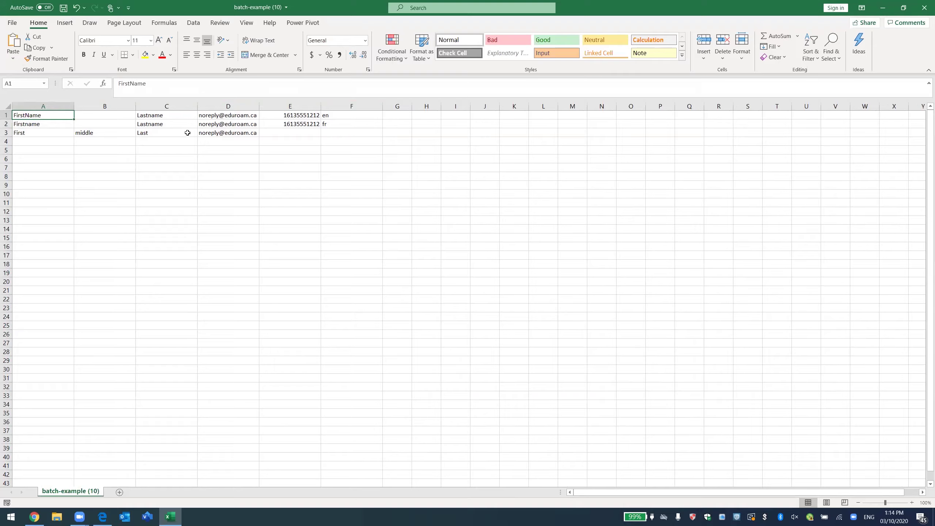
click(92, 117)
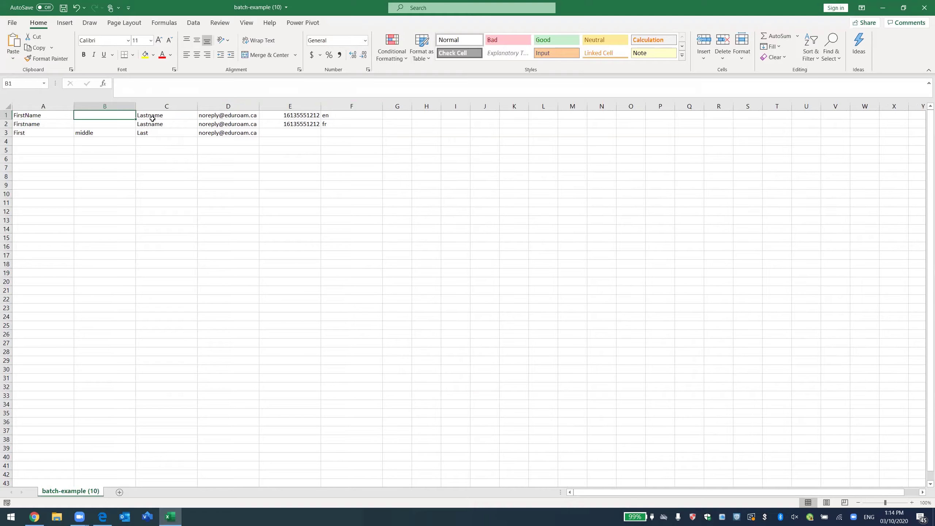
click(152, 119)
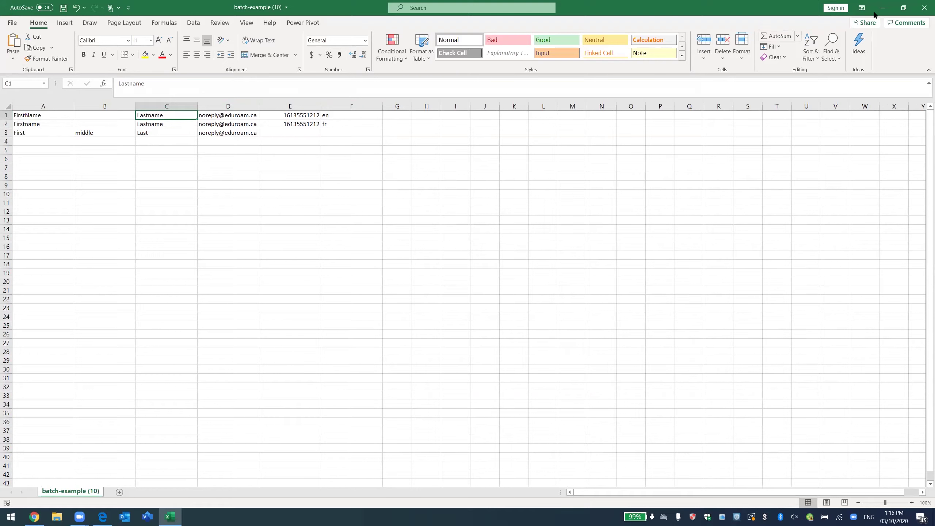
Close the template without saving and return to the batch name field.
click(924, 9)
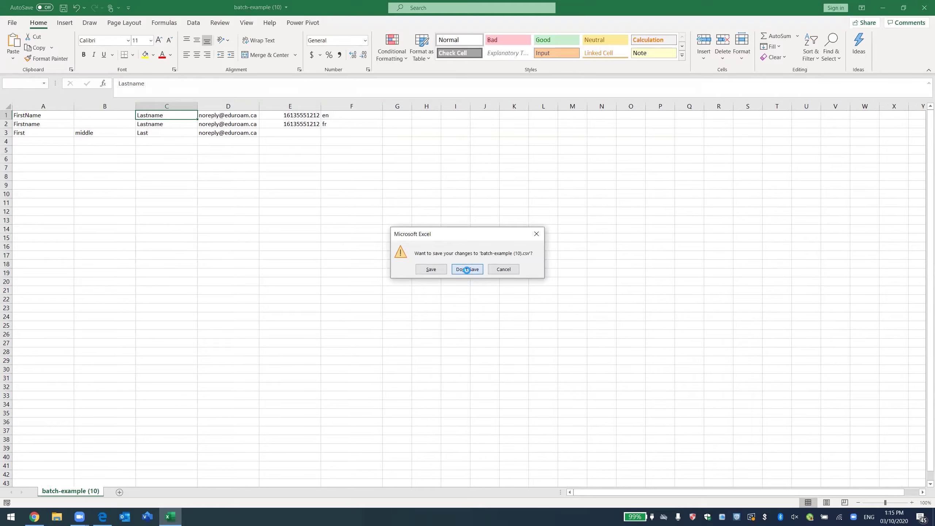
click(467, 269)
click(426, 225)
Name the batch 'Webinar batch', attach the eVA Webinar Batch File, set 10–11 March 2020, and submit.
text(Webinar batch)
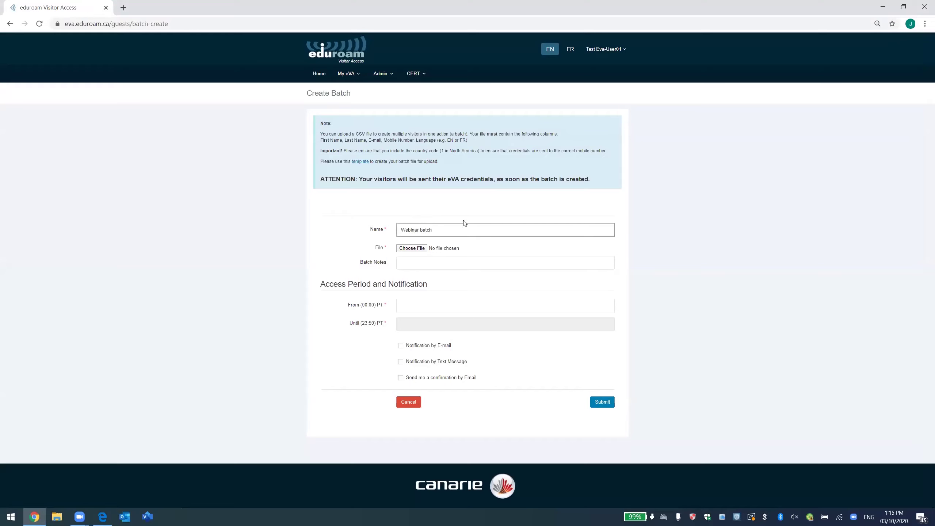
click(411, 248)
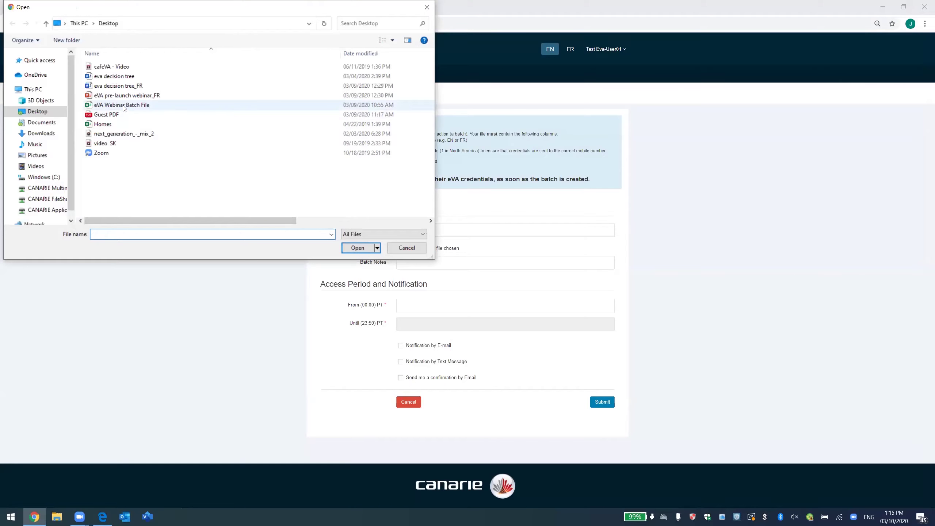
double_click(124, 106)
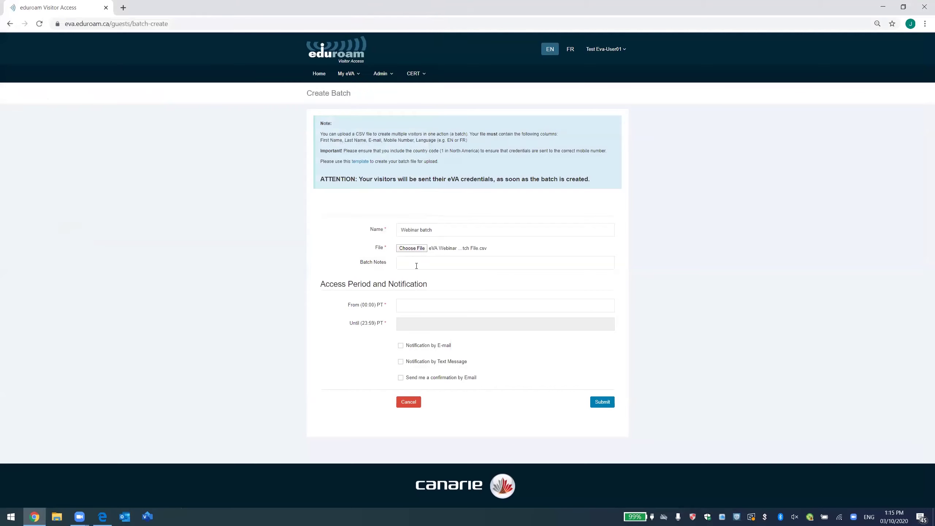
click(414, 305)
click(441, 357)
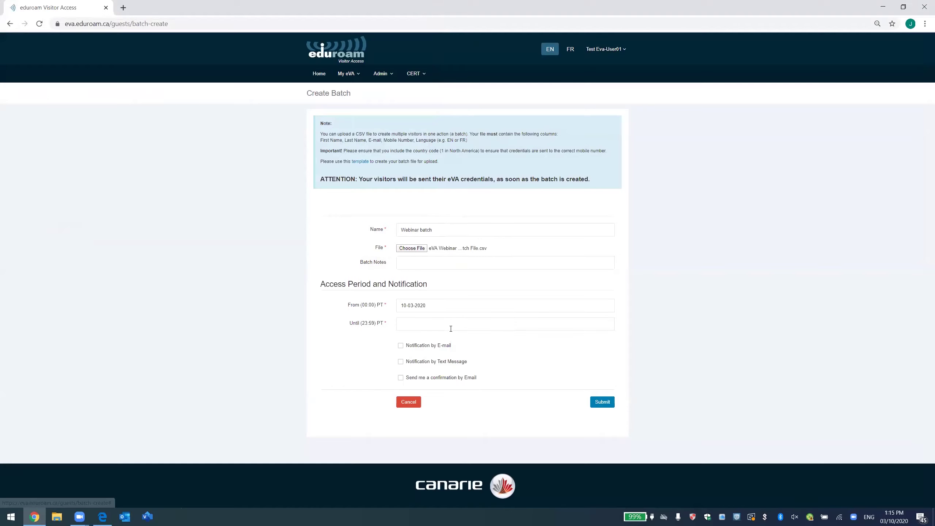
click(451, 329)
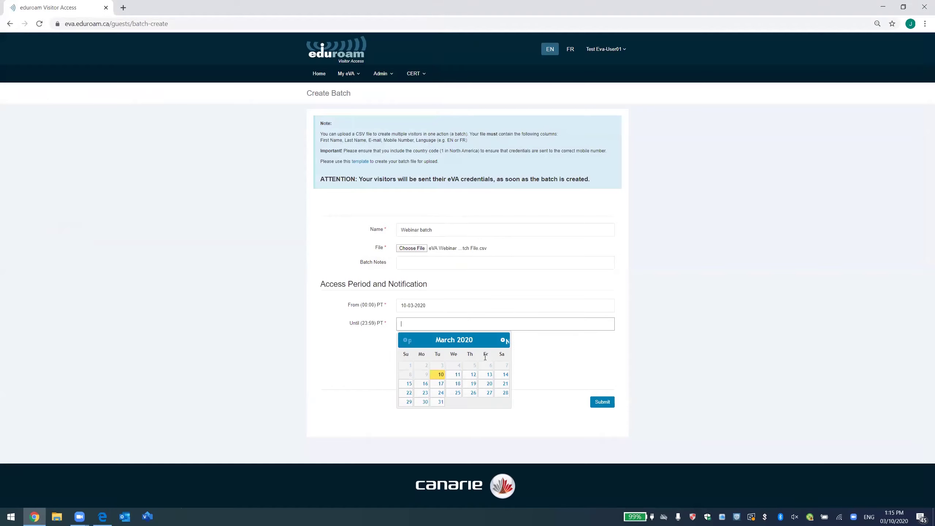
click(457, 379)
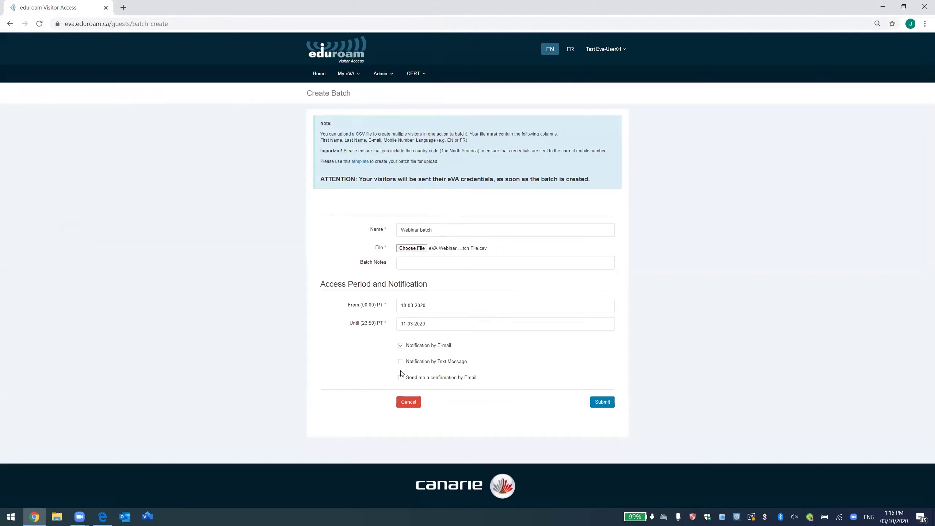
click(604, 405)
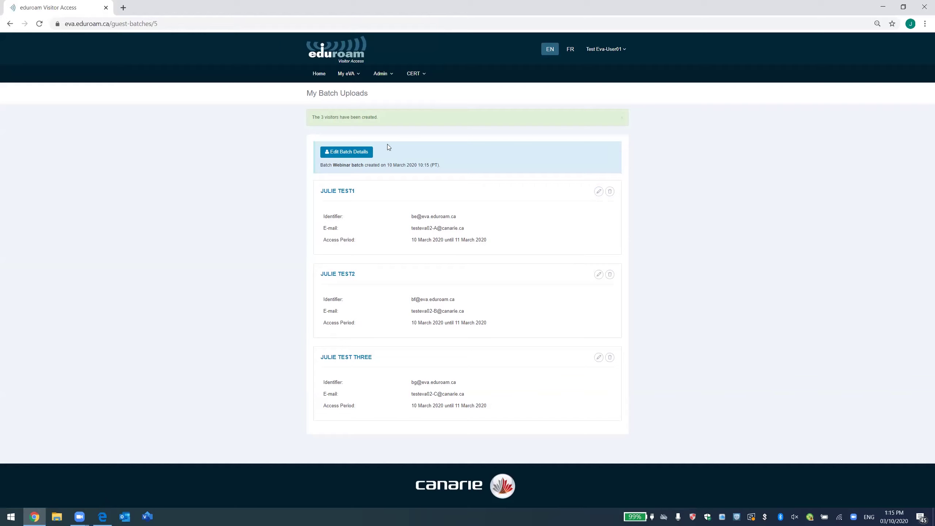
Open the batch's edit form, leave it unchanged, and browse the visitor-management page list.
click(360, 153)
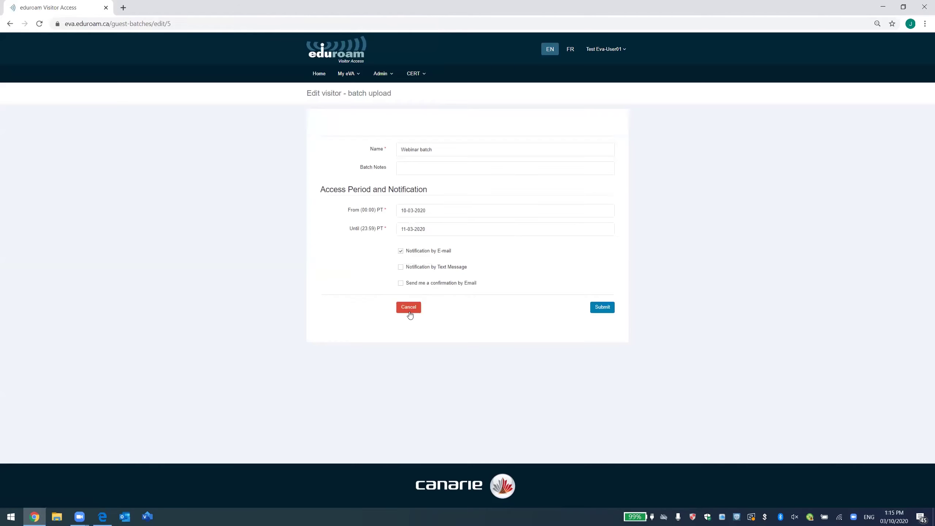
click(408, 307)
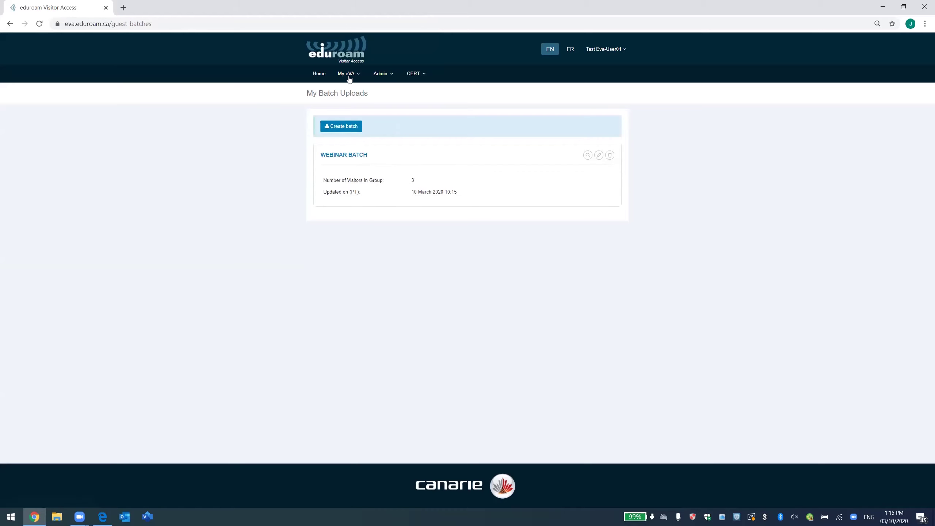
click(348, 74)
click(370, 105)
click(351, 75)
click(553, 171)
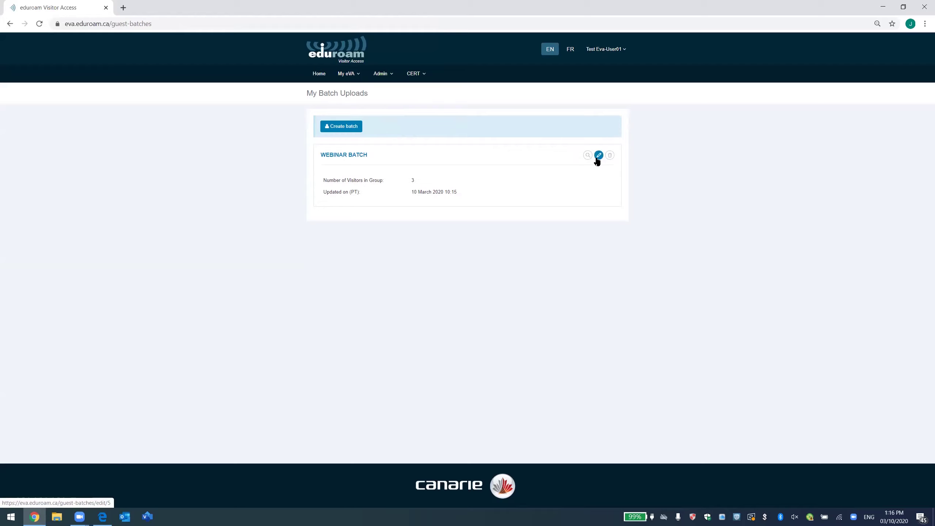
Change the Webinar batch's end date to 12 March 2020 and save it.
click(598, 156)
click(436, 231)
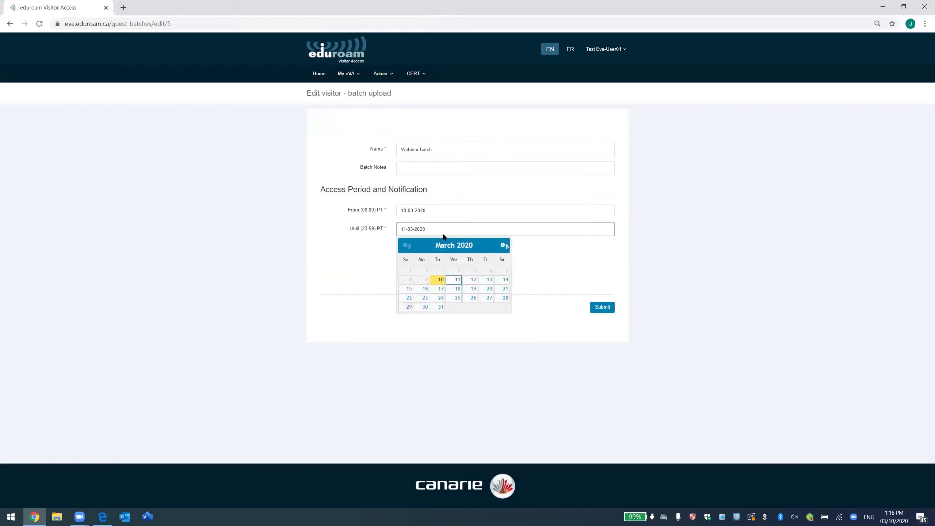
click(473, 279)
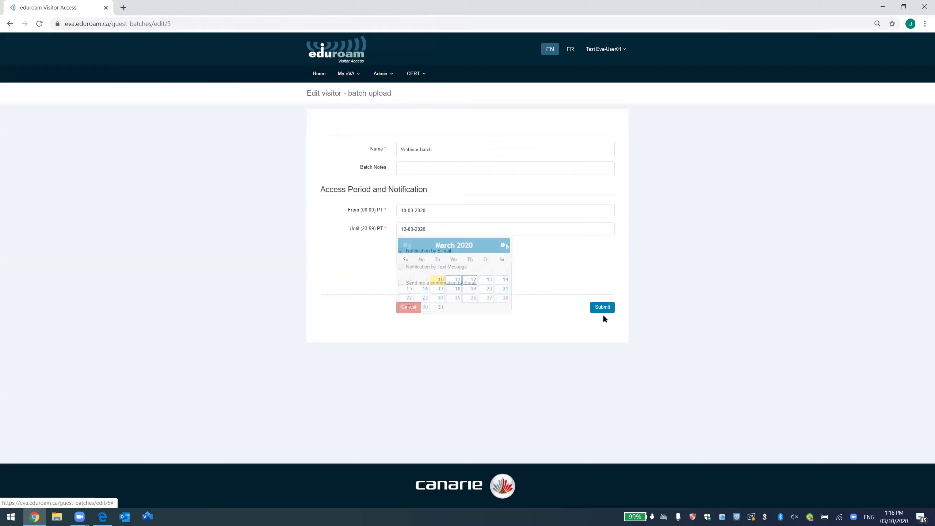
click(602, 307)
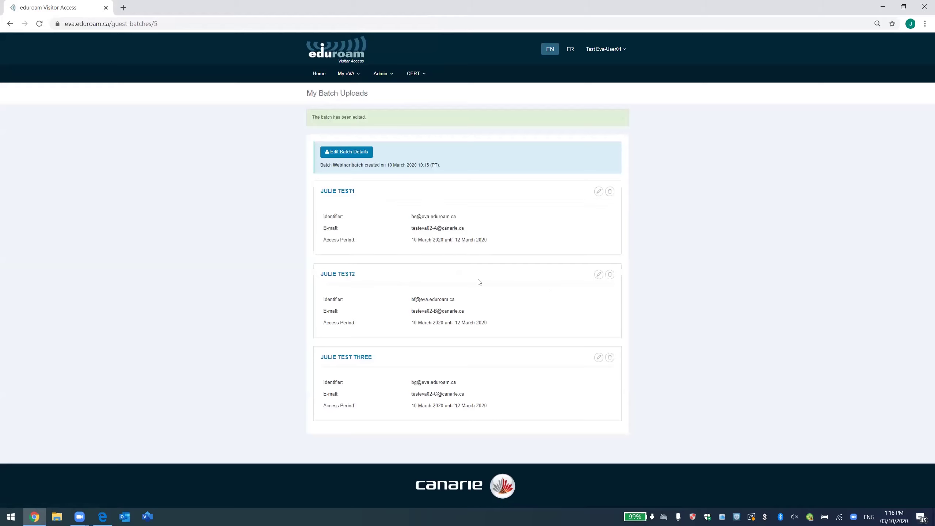
click(346, 73)
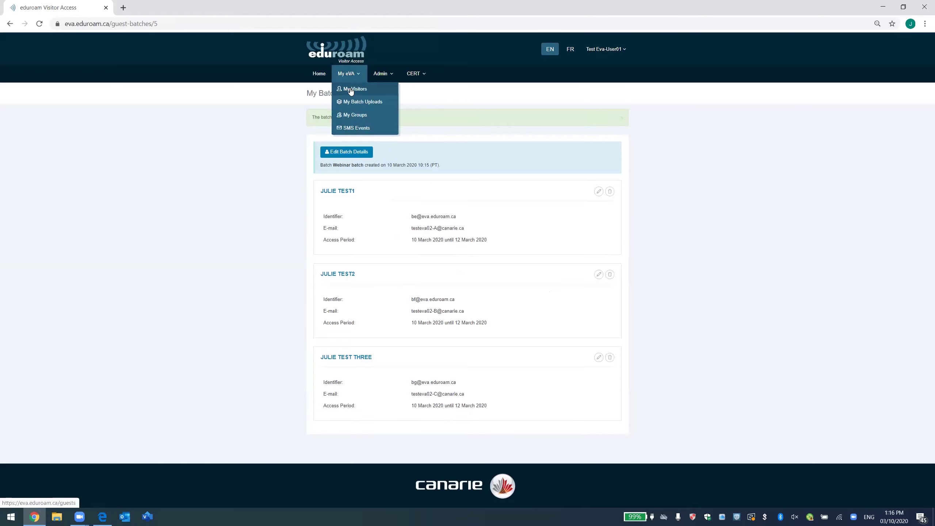
View the four visitors on My Visitors, then go to the empty SMS Events page.
click(353, 88)
click(346, 73)
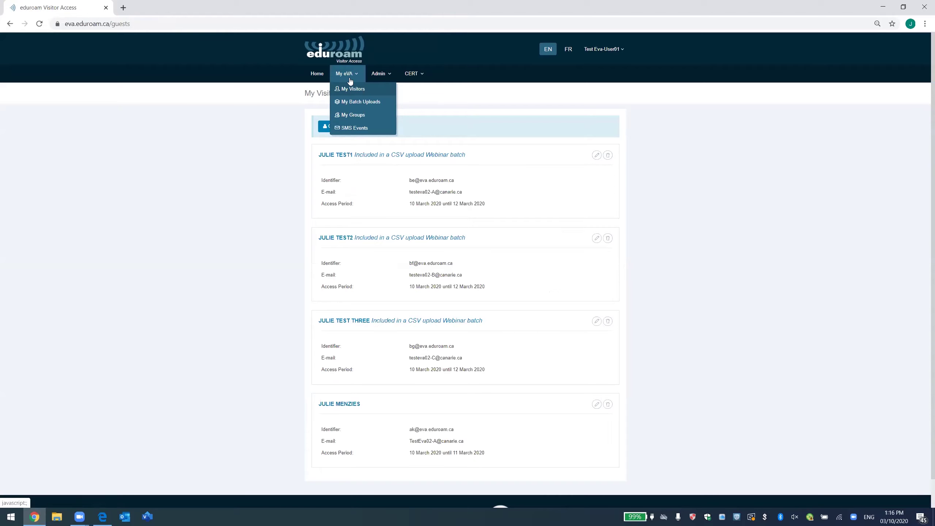
click(512, 266)
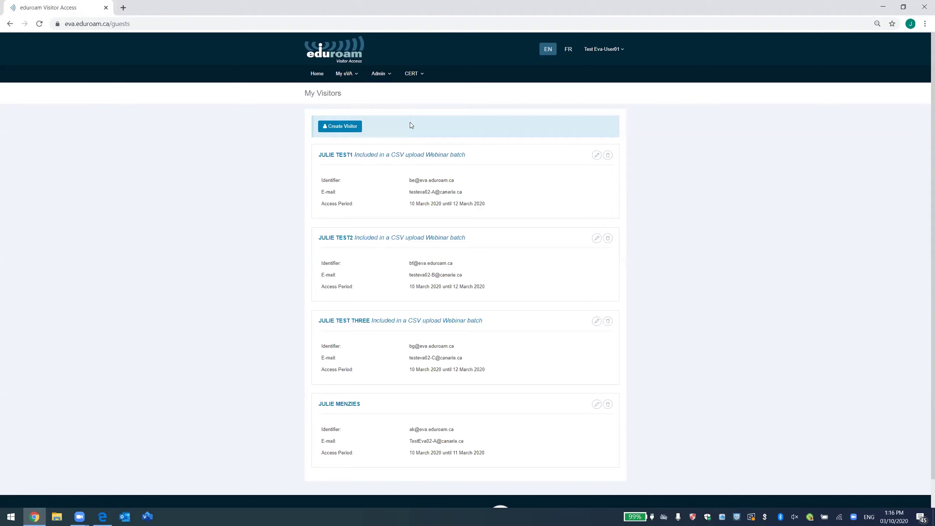
click(348, 75)
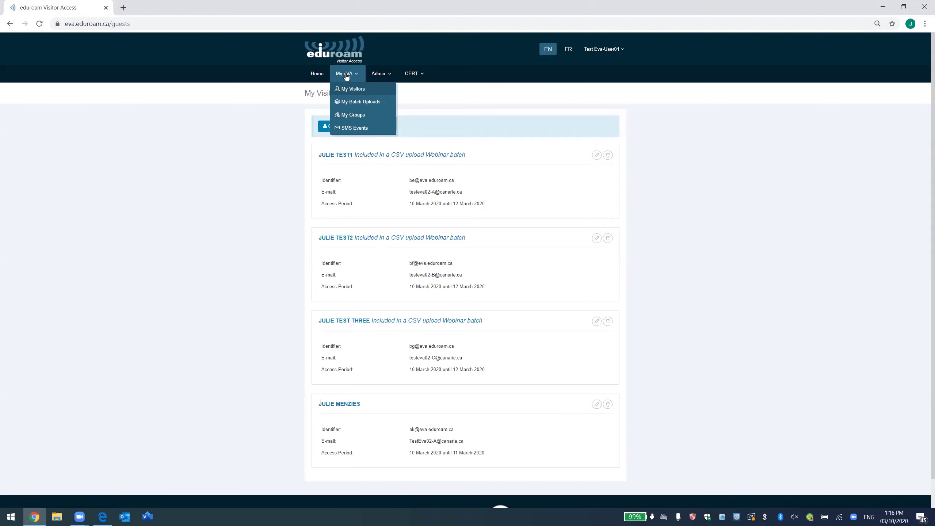
click(364, 132)
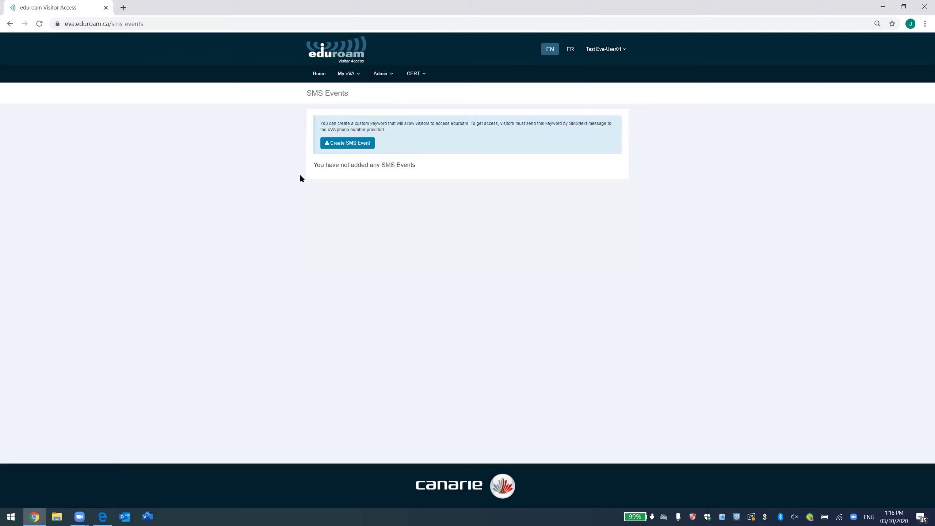
Create 'Webinar SMS event' with keyword evalaunch123, maximum 100 accounts, valid 10–11 March 2020.
click(357, 150)
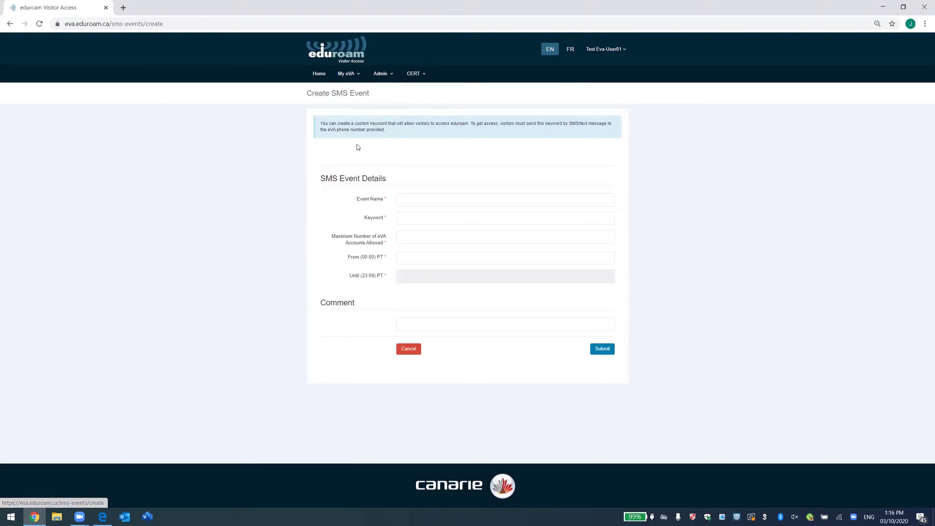
click(417, 194)
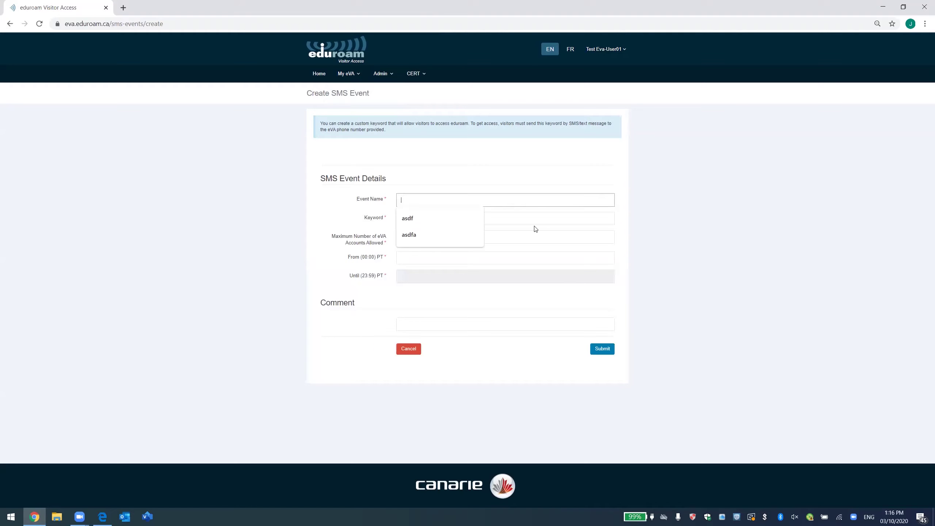
text(Webinar)
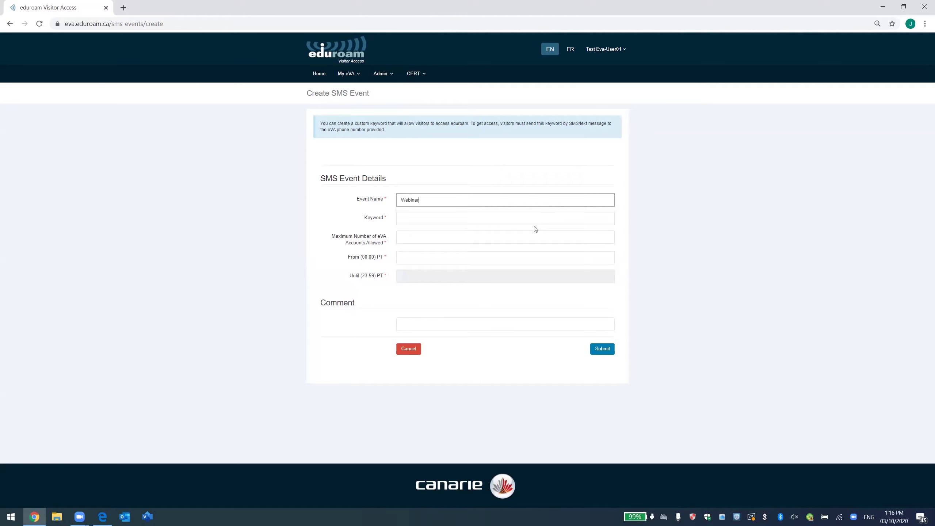
text( SMS event)
click(469, 221)
text(eval)
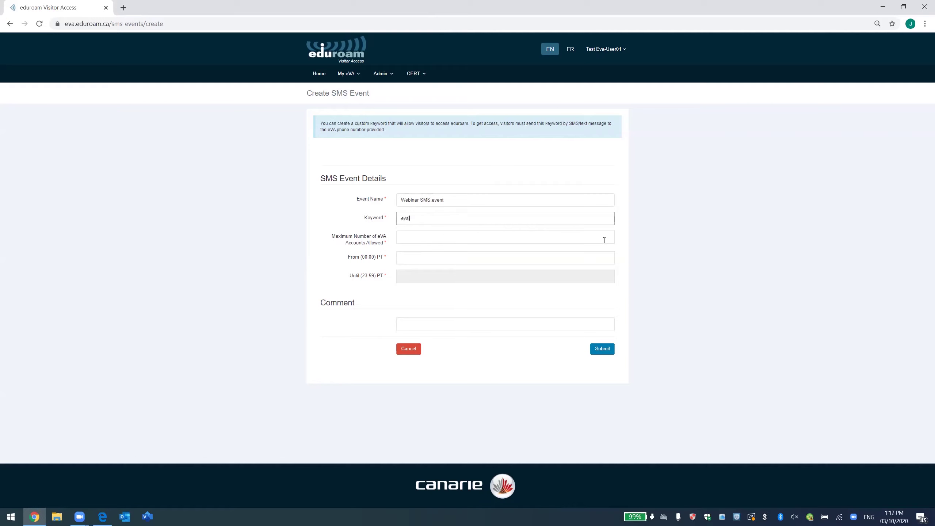
text(uunch123)
click(473, 239)
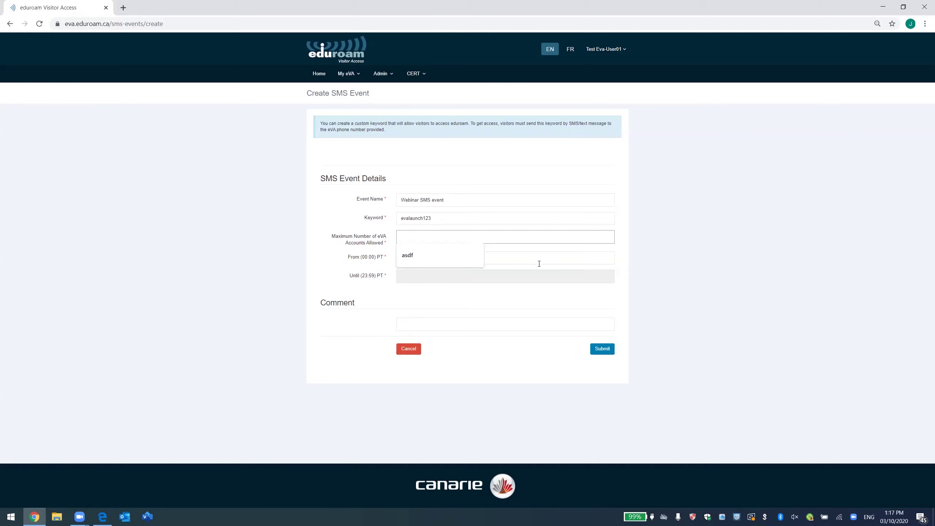
text(100)
click(538, 261)
click(441, 308)
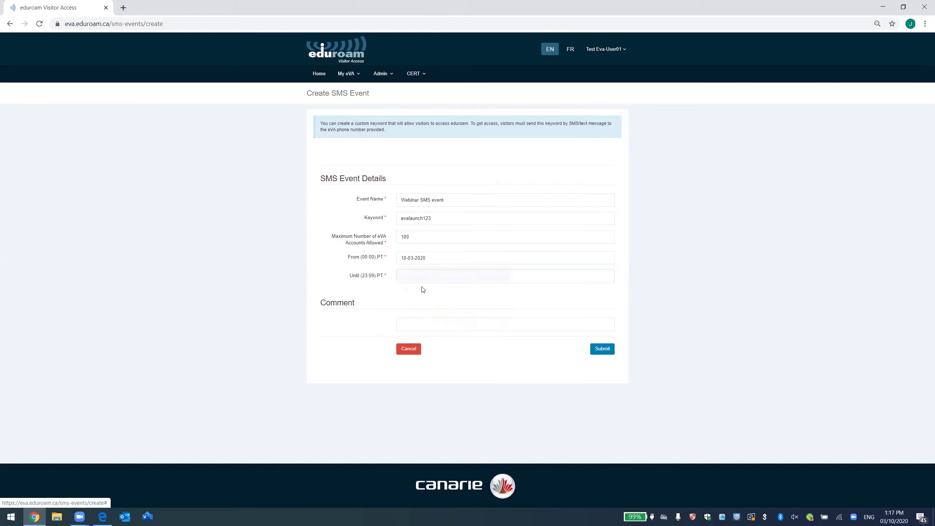
click(421, 274)
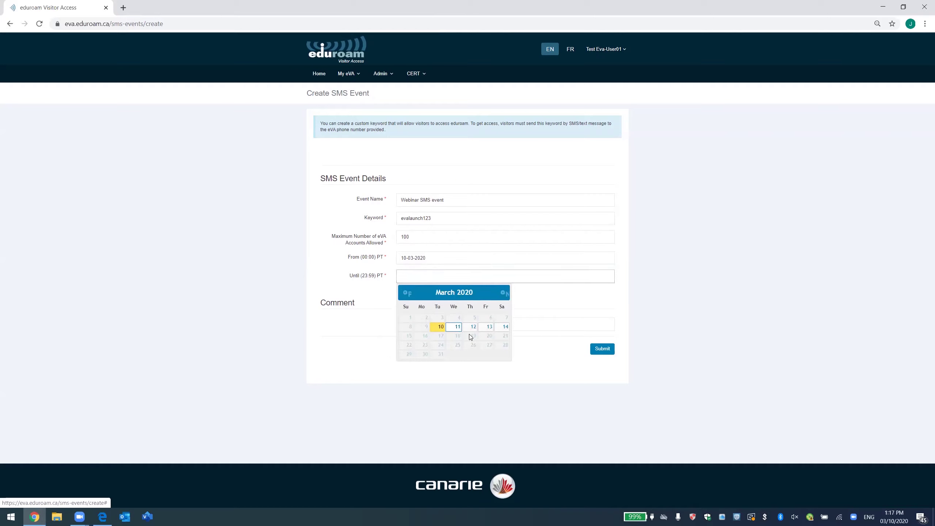
click(458, 328)
click(603, 350)
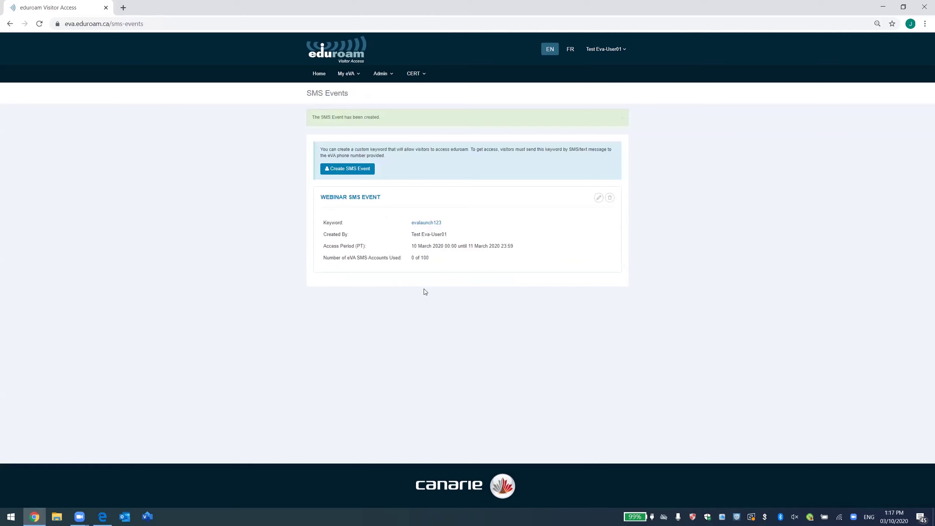
click(358, 199)
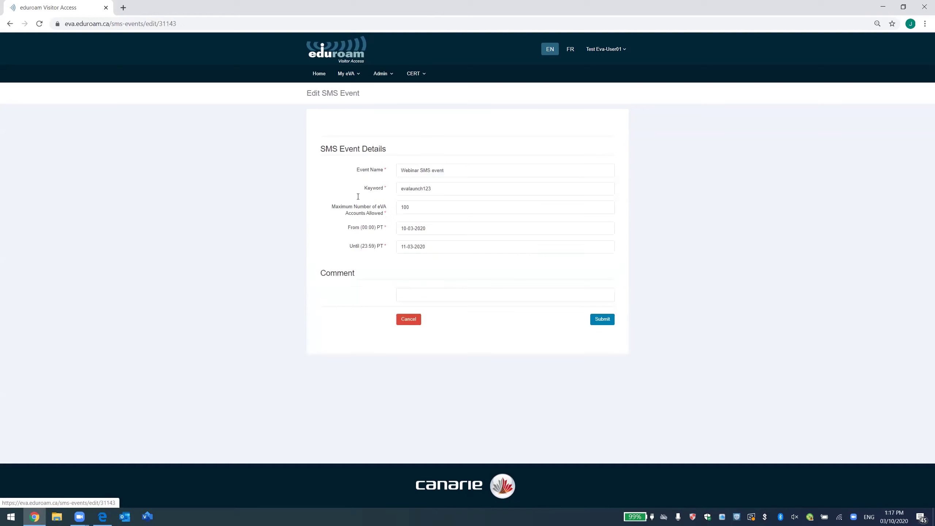
click(409, 320)
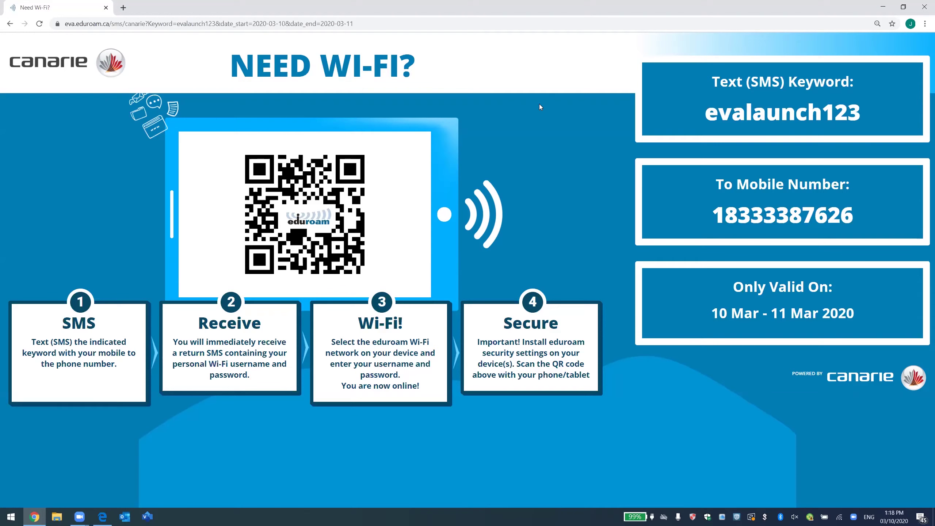
click(9, 24)
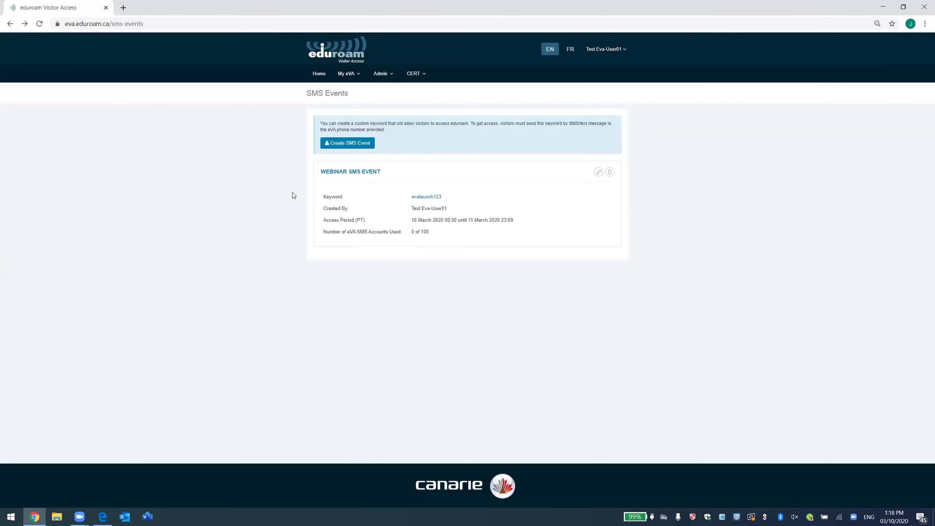
Go to My eVA > My Groups and start a new group with Create Group.
click(413, 76)
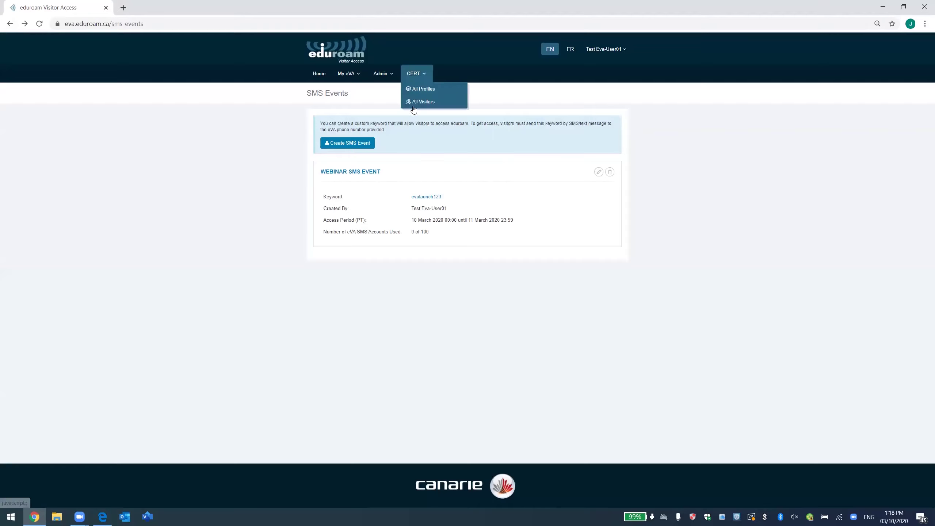
click(433, 125)
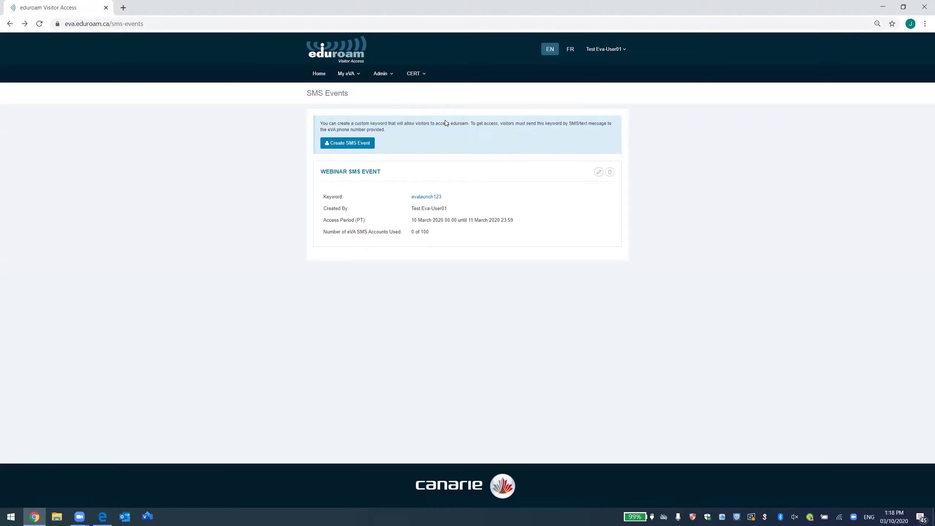
click(347, 75)
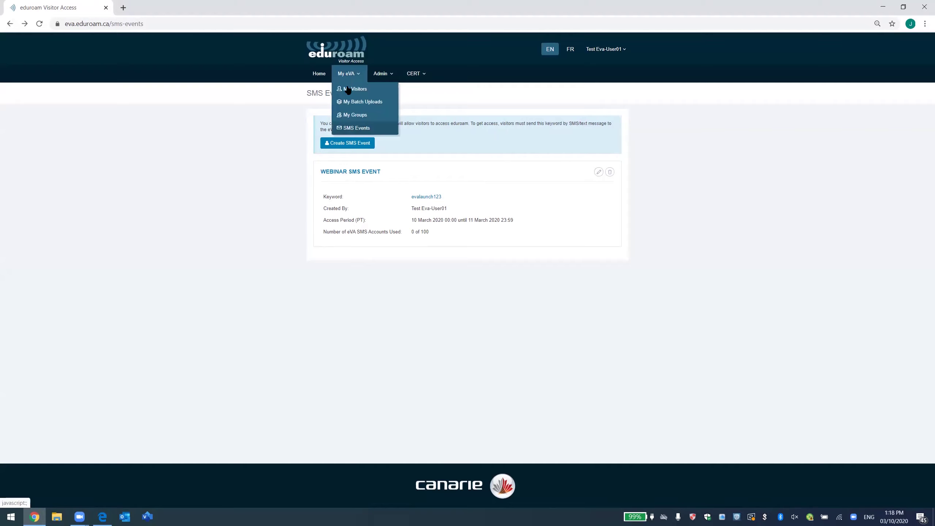
click(359, 118)
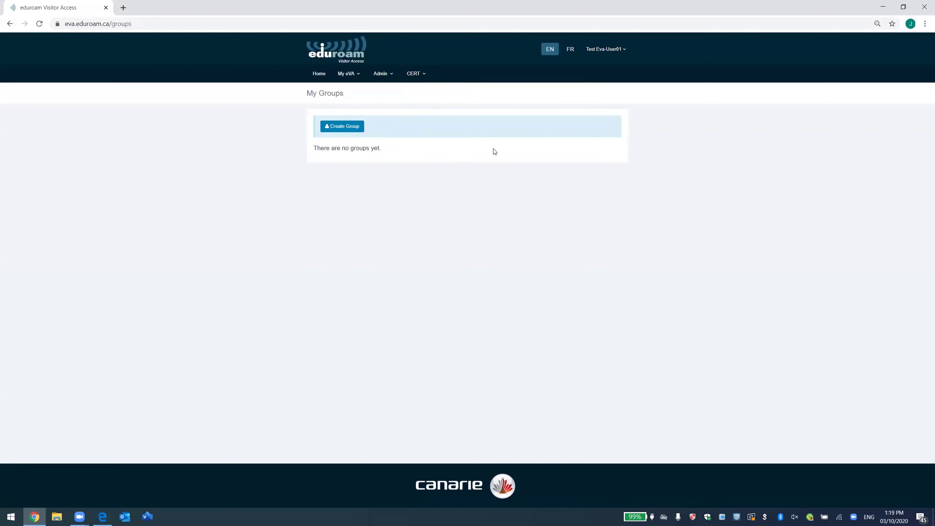
click(341, 127)
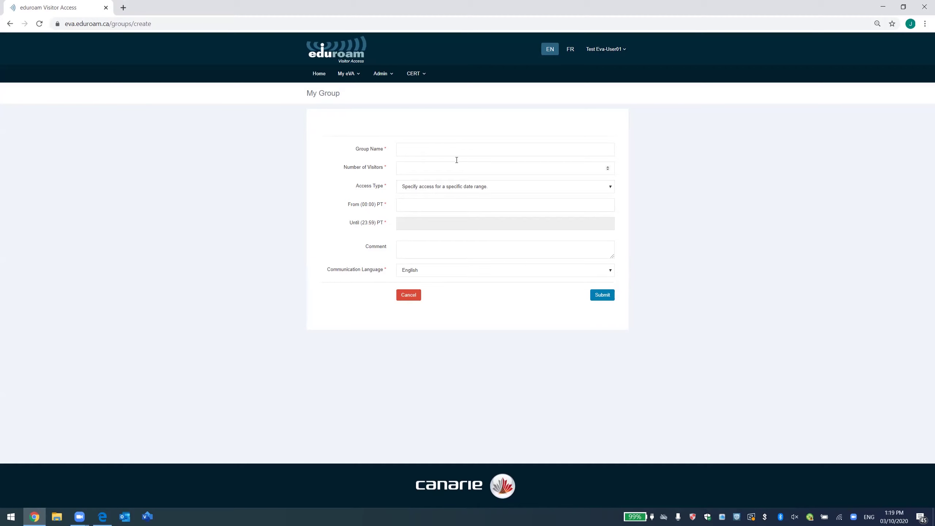
Name the group 'Webinar group' with 5 visitors.
click(442, 154)
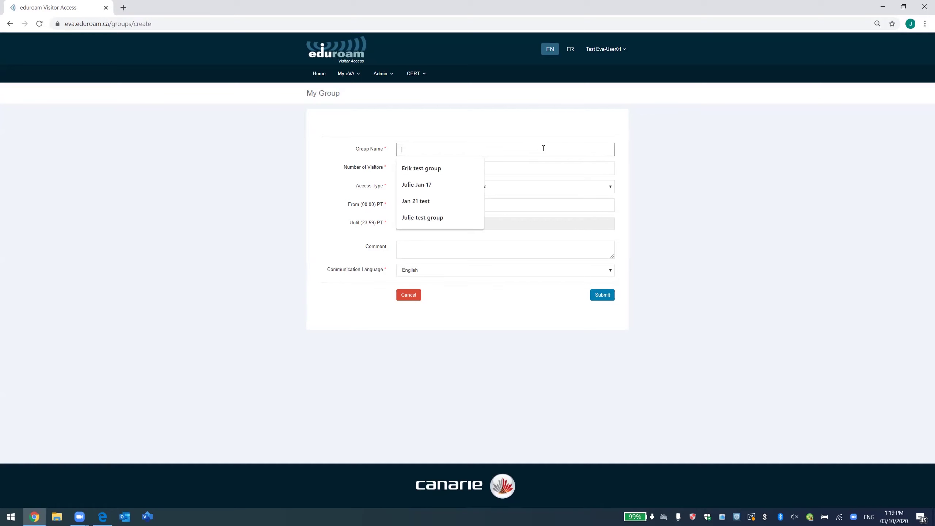
text(We)
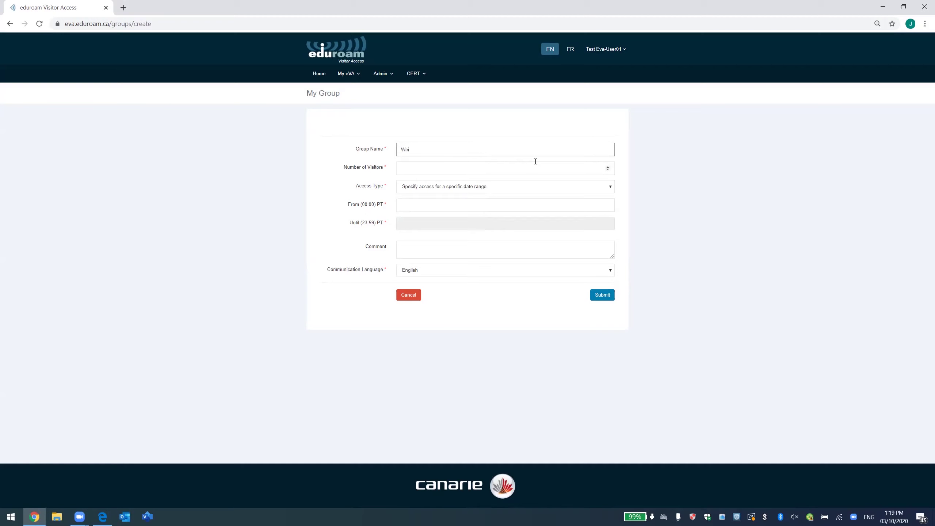
text(binar group)
click(463, 167)
text(5)
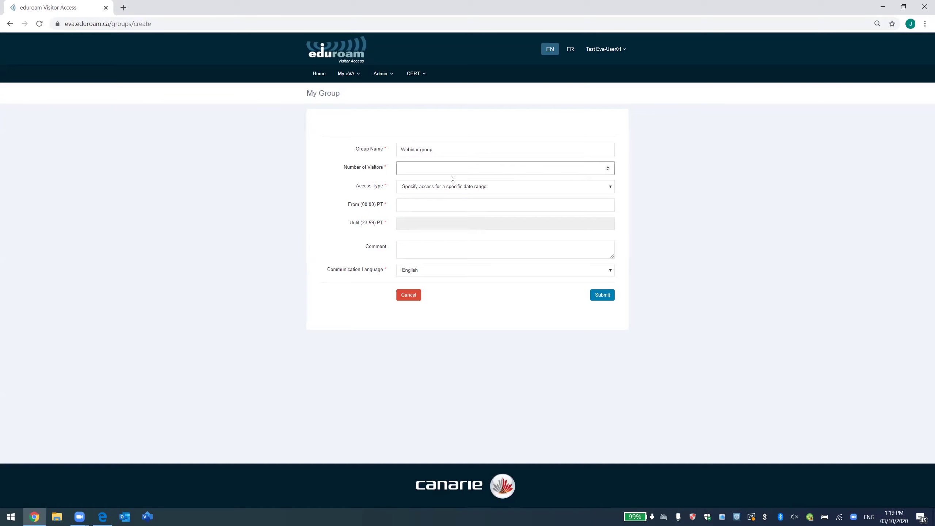
Keep date-range access from 10 to 11 March 2020 and submit the group.
click(464, 186)
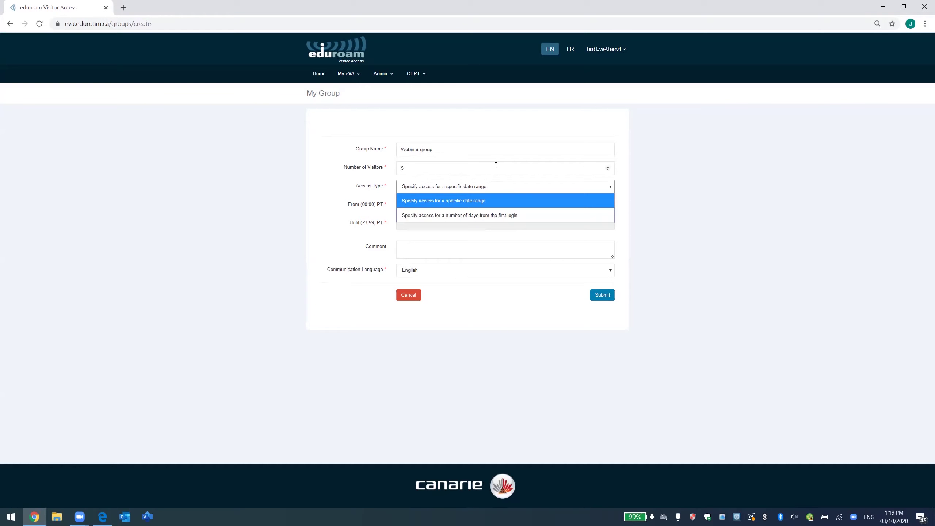
click(512, 202)
click(428, 206)
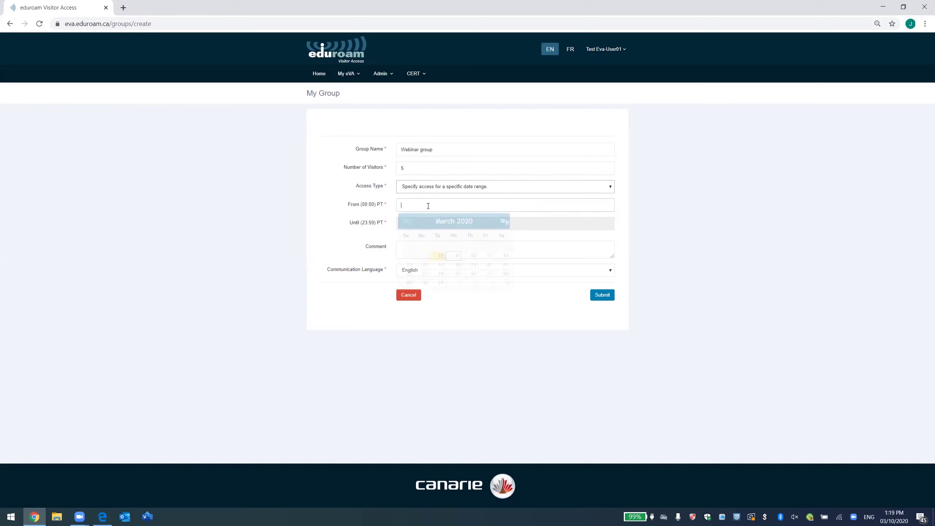
click(438, 256)
click(457, 273)
click(474, 187)
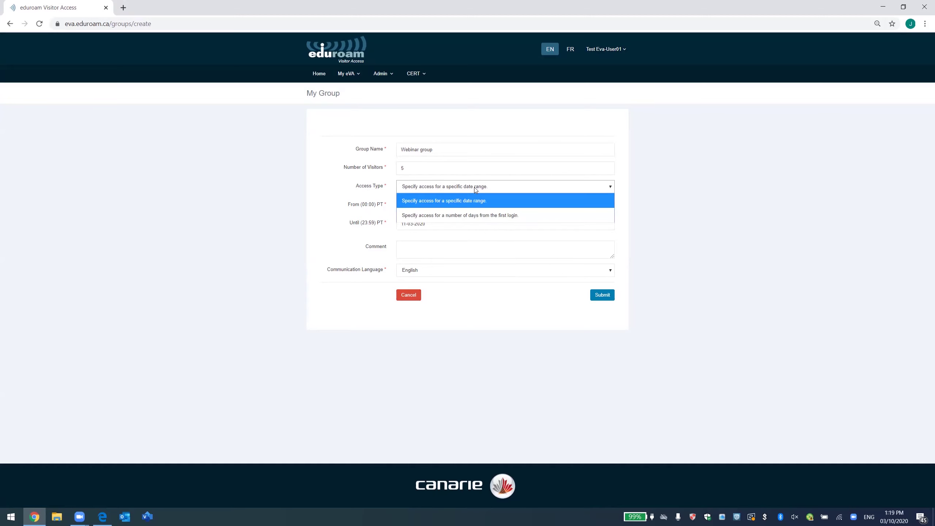
click(474, 187)
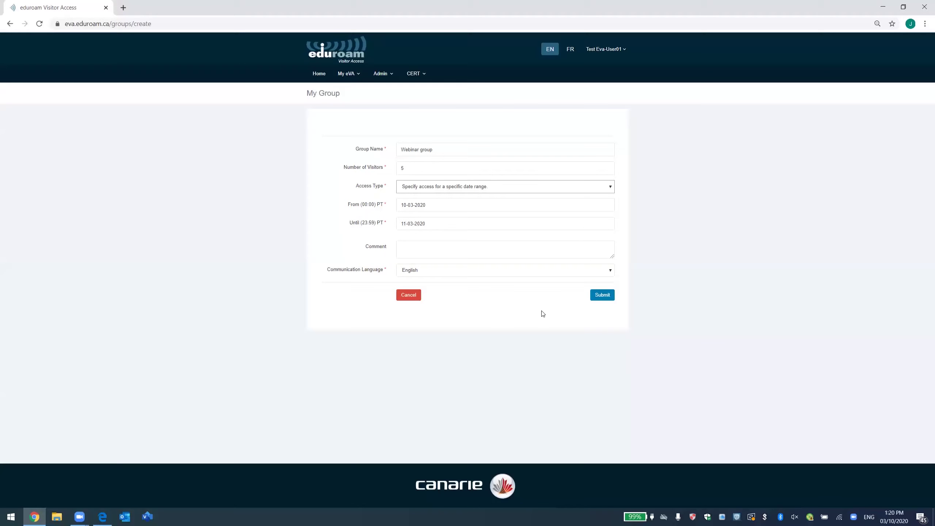
click(601, 297)
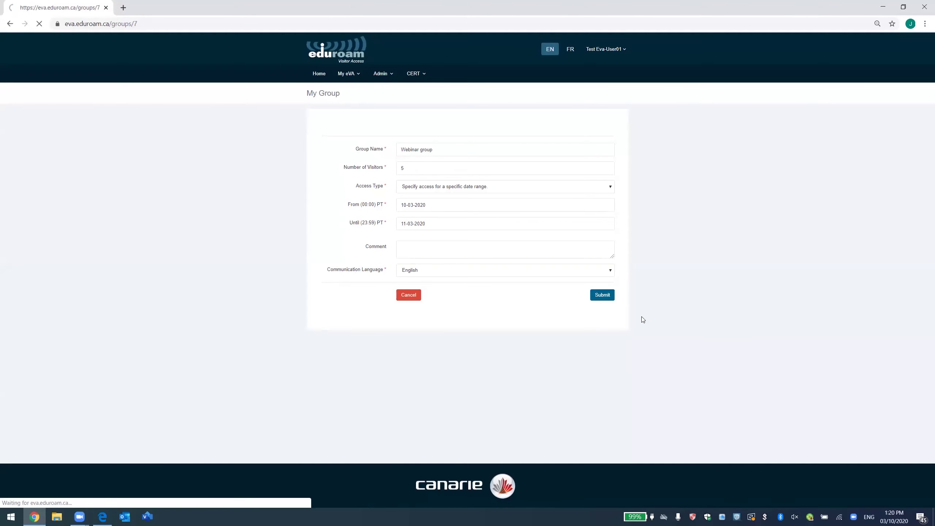
Check a group visitor's details, then show My Groups and the five accounts on My Visitors.
scroll(478, 231, down, 2)
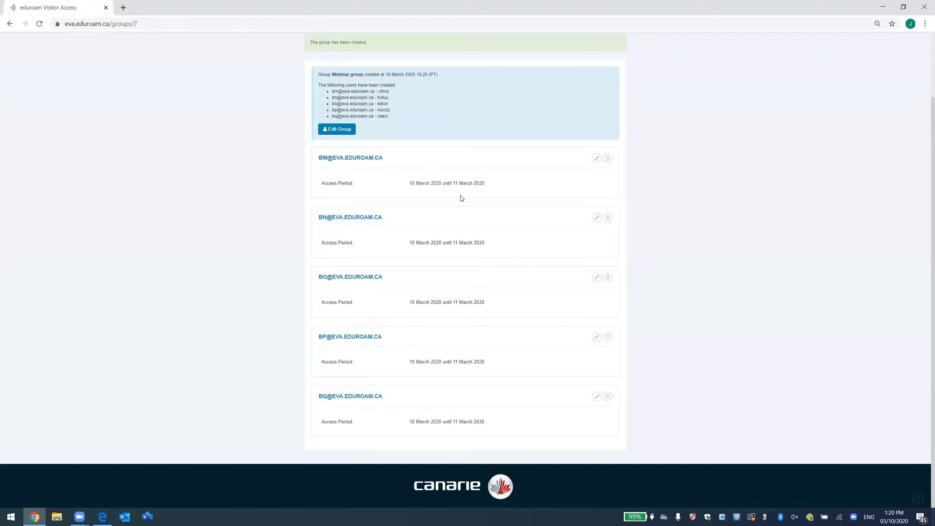
click(595, 160)
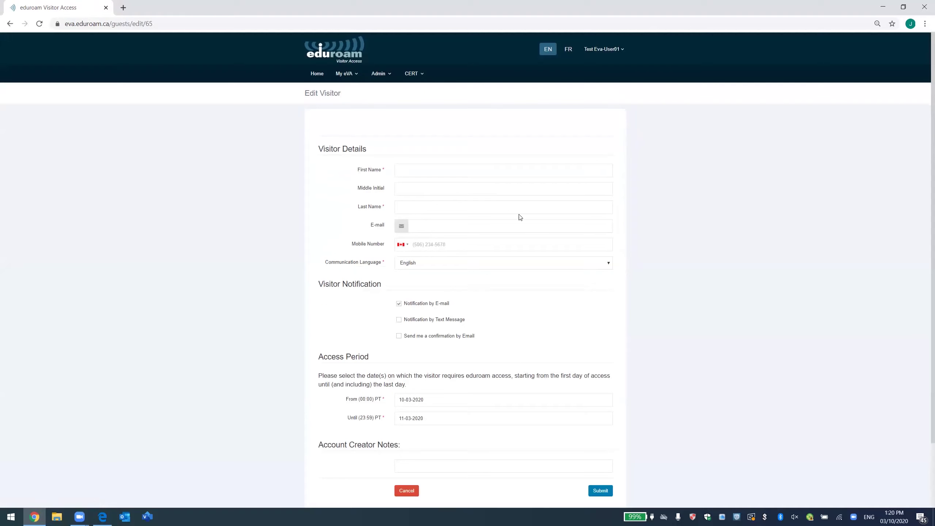
click(403, 493)
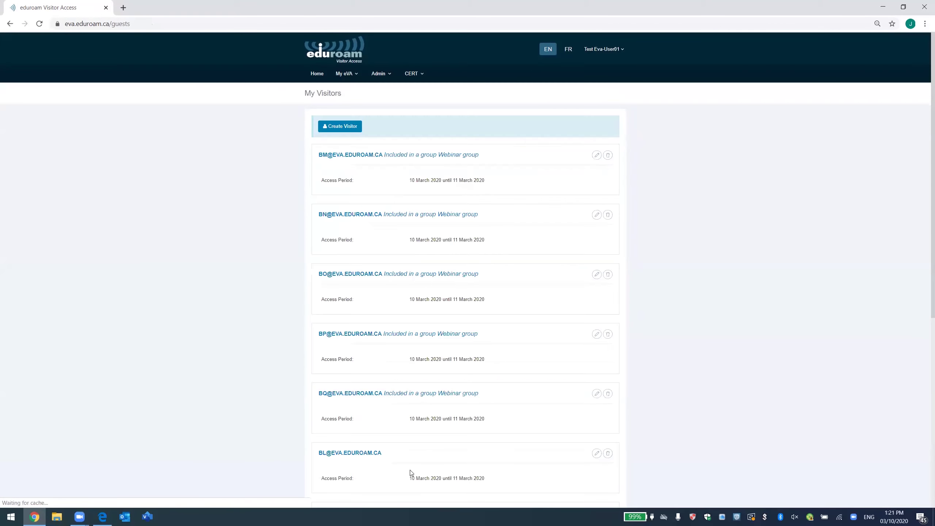
click(345, 74)
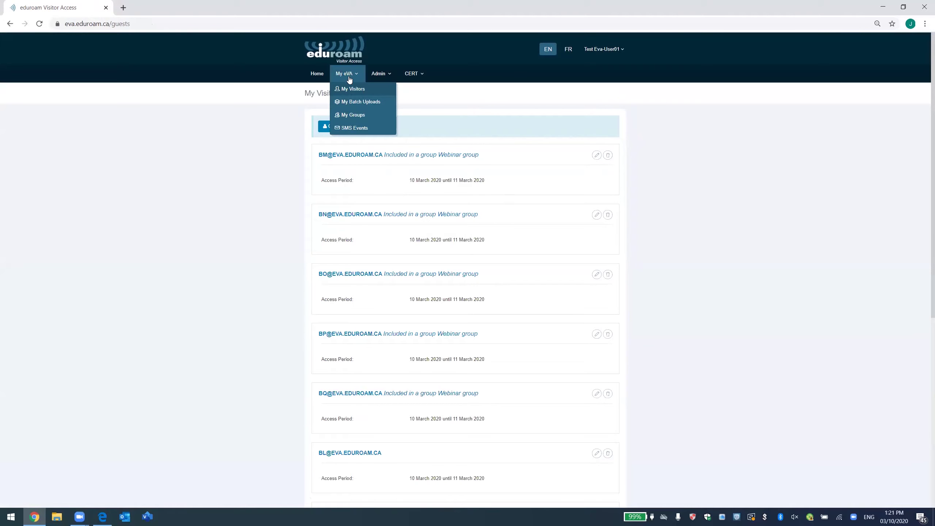
click(355, 116)
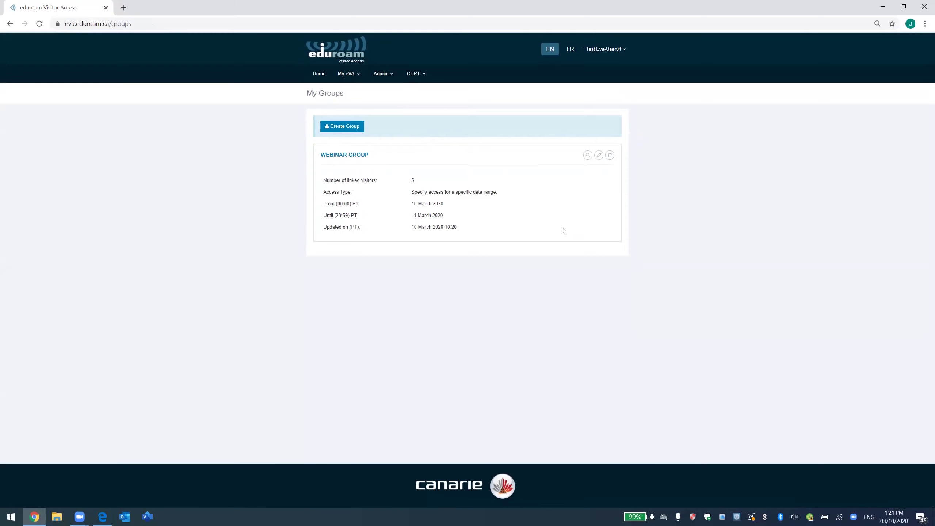
click(348, 74)
click(355, 90)
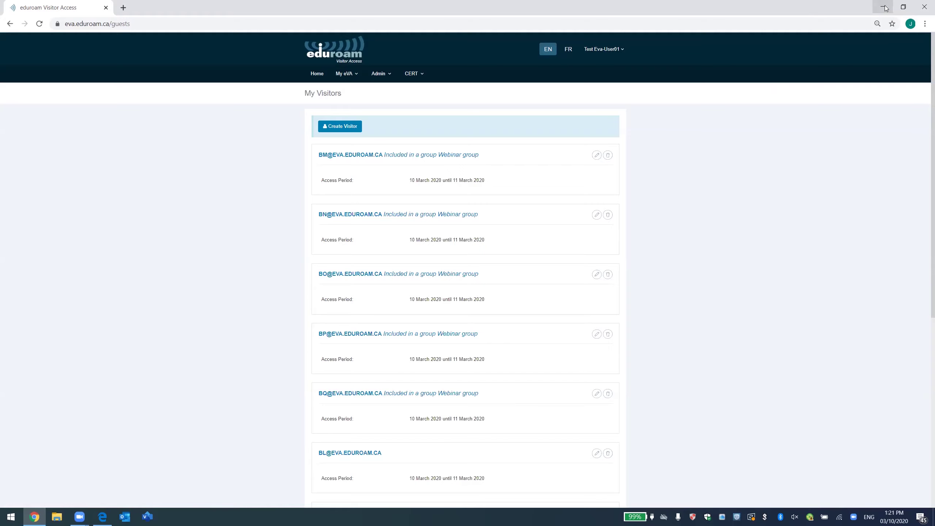
View the Guest PDF's five Wi-Fi account cards in Edge, then return to eVA's dashboard showing 14 of 100 visitors.
click(885, 8)
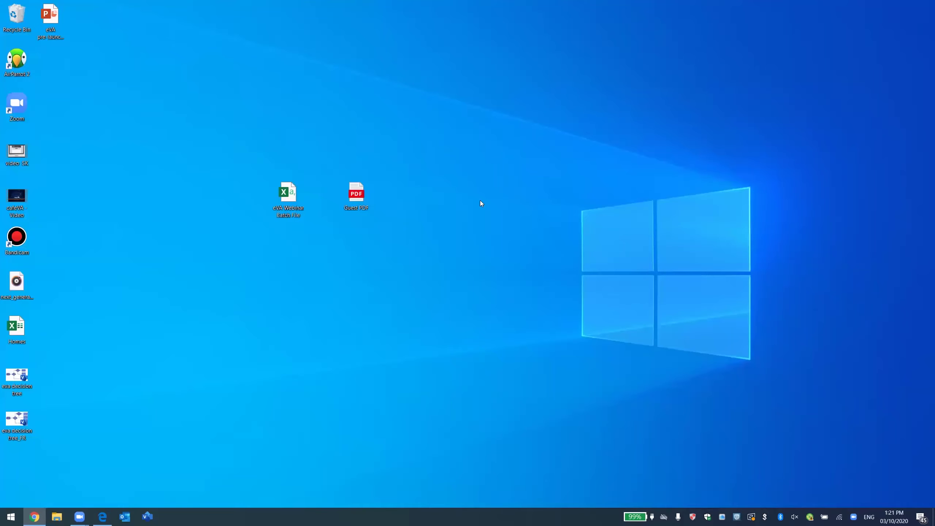
double_click(365, 201)
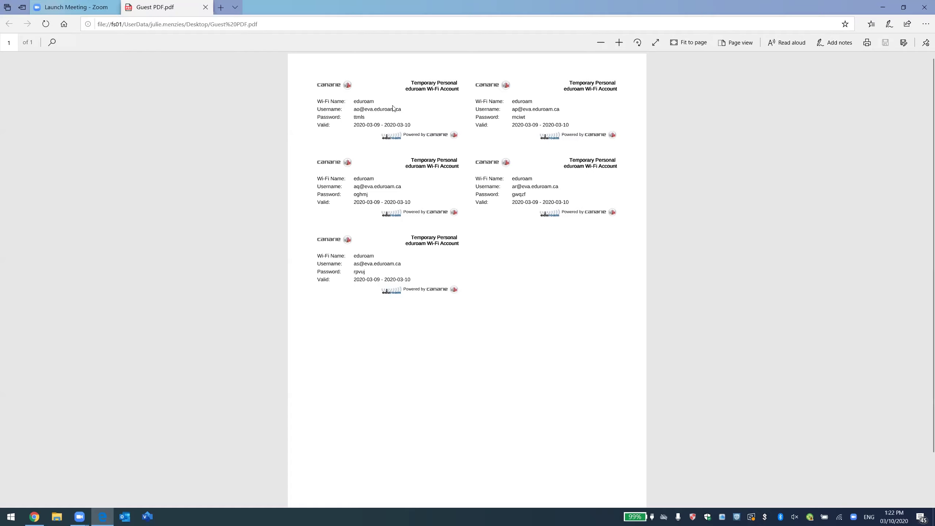
click(34, 516)
click(317, 74)
click(343, 74)
click(388, 75)
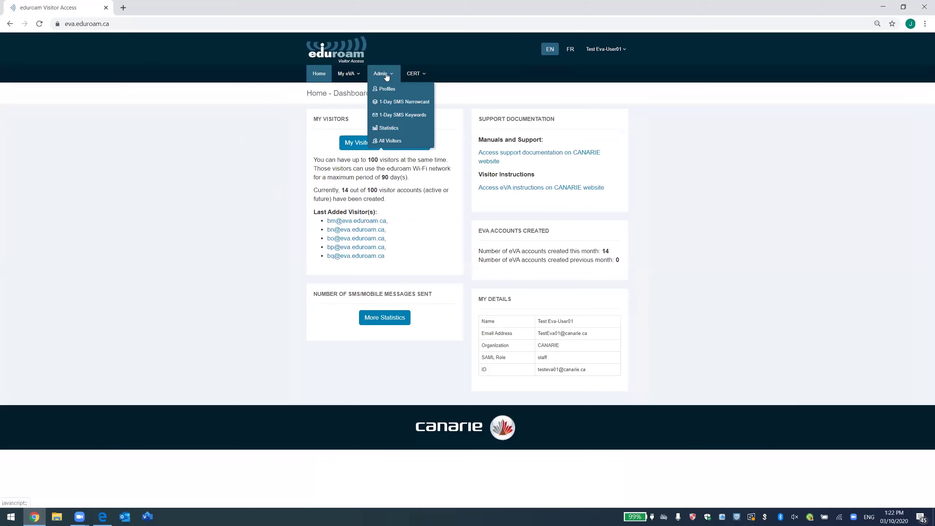
Show the English 1-Day SMS Narrowcast 'Need Wi-Fi?' poster with keyword canarie51, valid 10 Mar 2020.
click(394, 102)
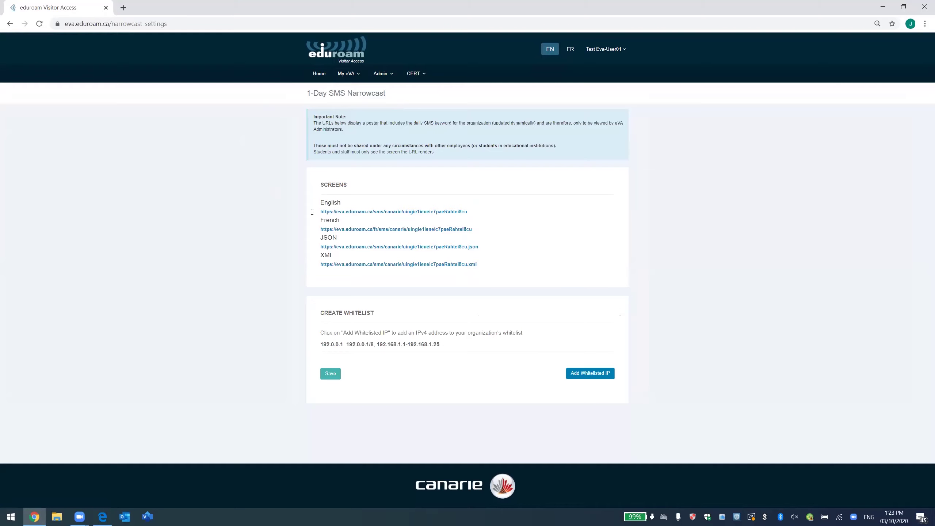
click(372, 212)
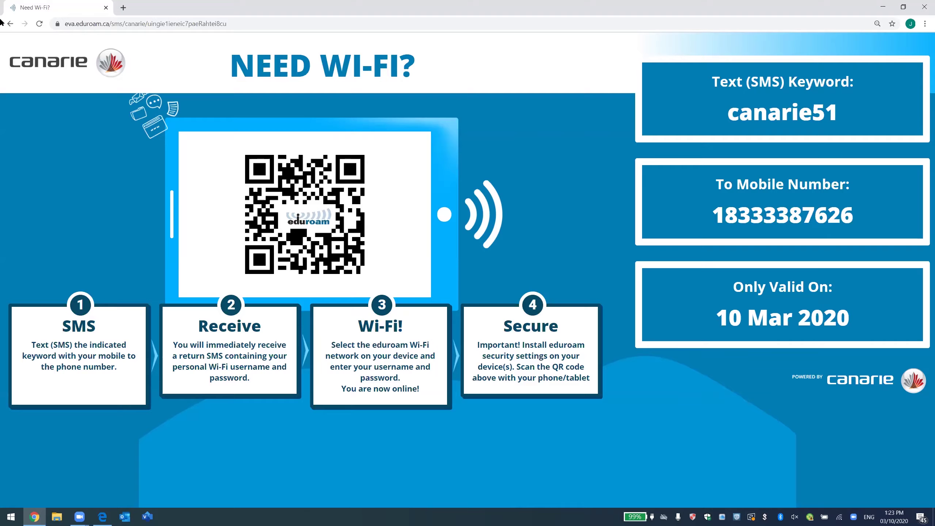
Go back to the 1-Day SMS Narrowcast page listing English, French, JSON and XML poster links.
click(9, 29)
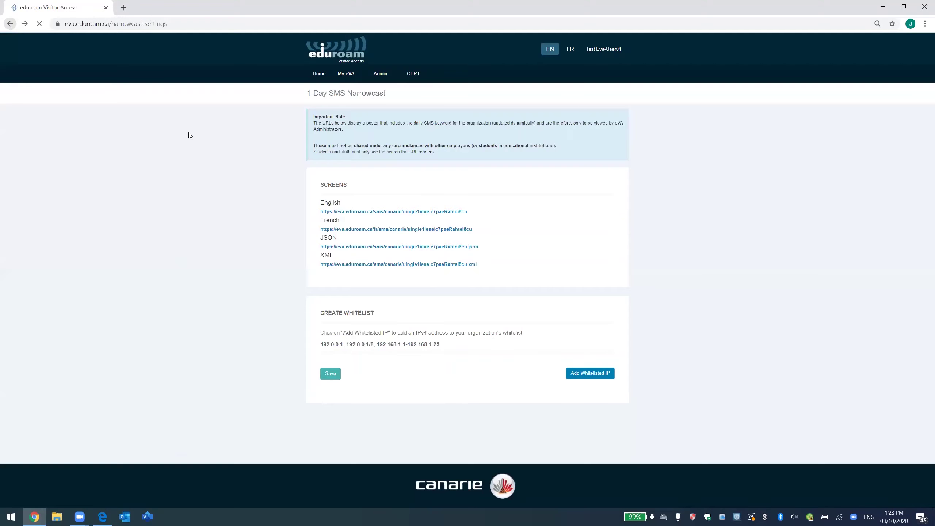
click(380, 73)
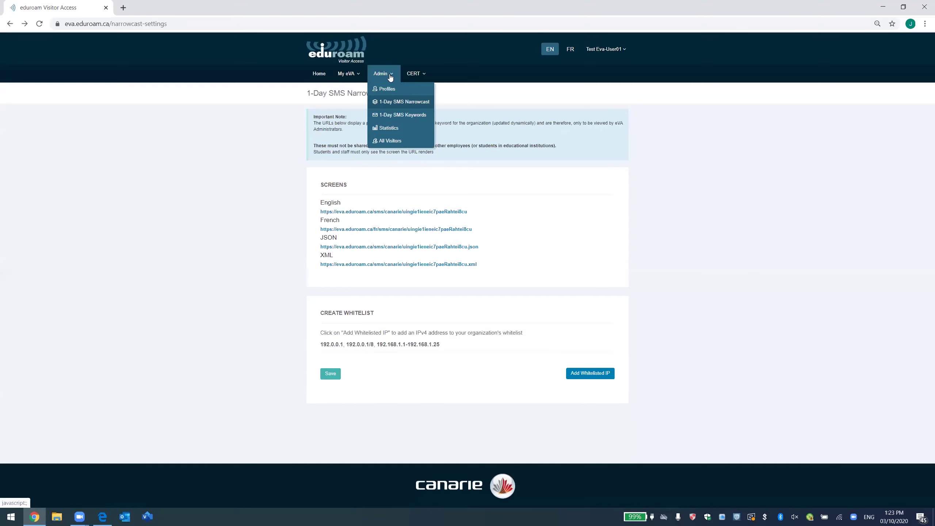